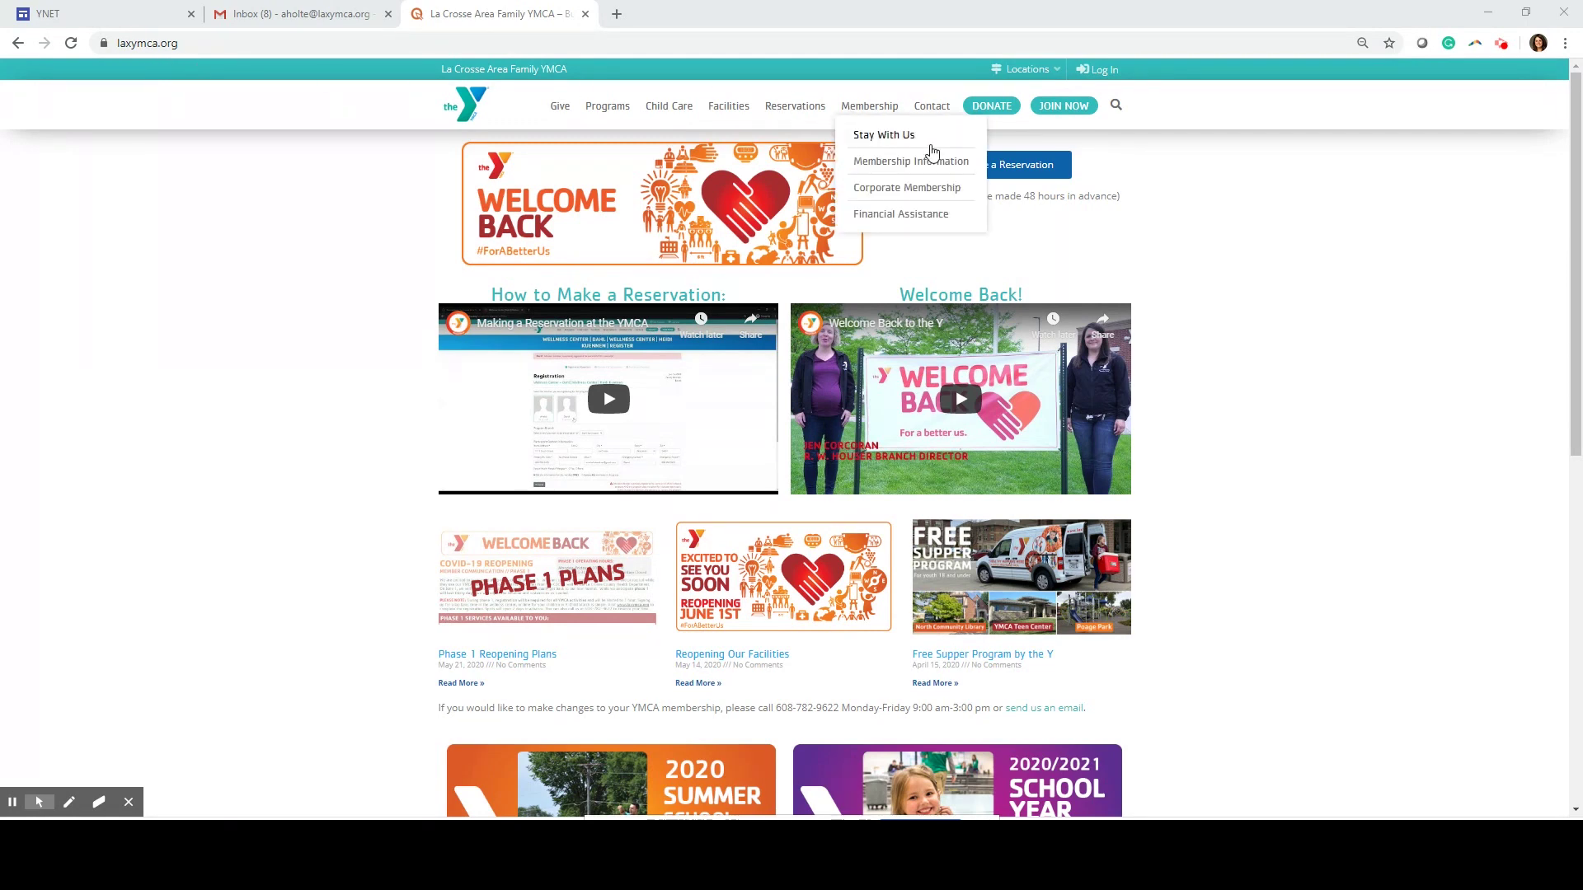
Go to Make a Reservation from the YMCA home page to view the June class listings
{"action": "left_click", "coordinate": [1036, 176]}
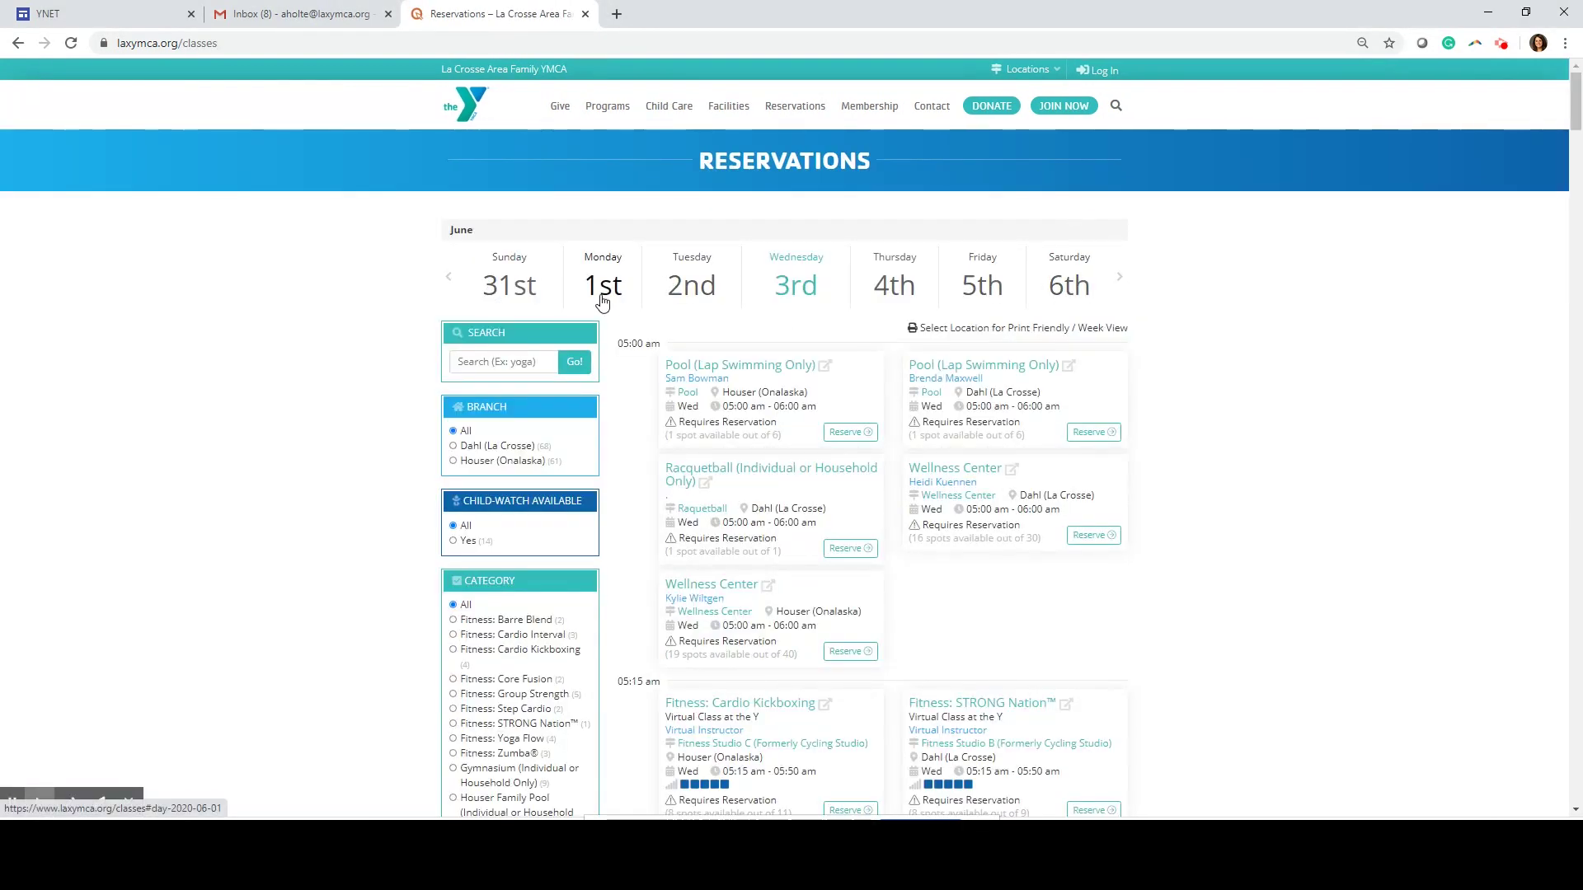
Filter Thursday the 4th to Dahl (La Crosse) Wellness Center sessions and find the 03:00 pm slot
{"action": "left_click", "coordinate": [898, 290]}
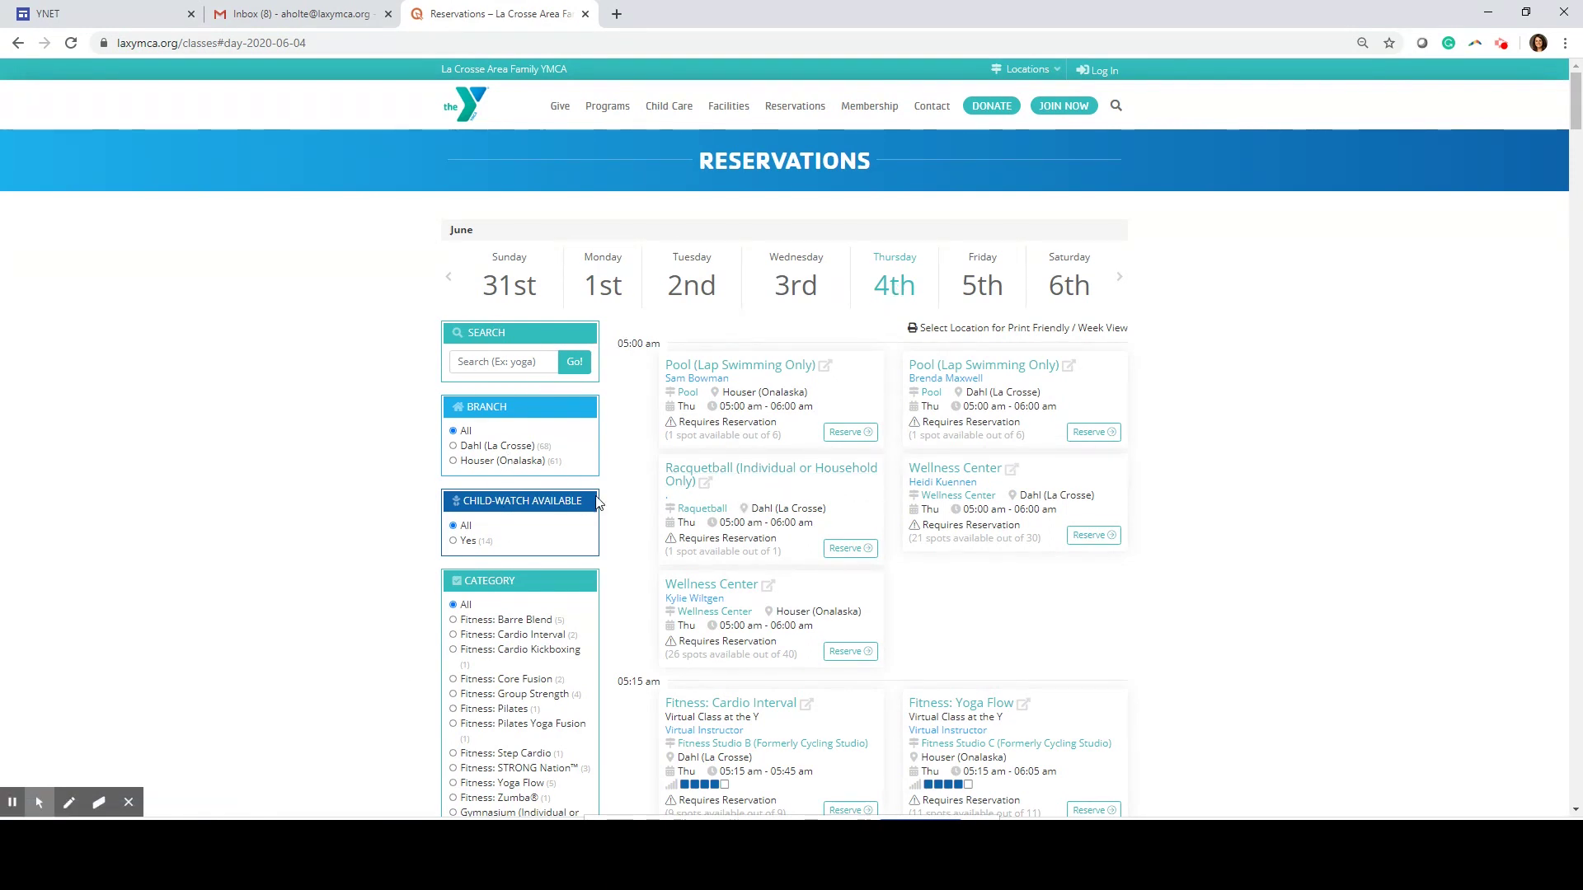
{"action": "left_click", "coordinate": [454, 447]}
{"action": "scroll", "coordinate": [446, 587], "scroll_direction": "down", "scroll_amount": 3}
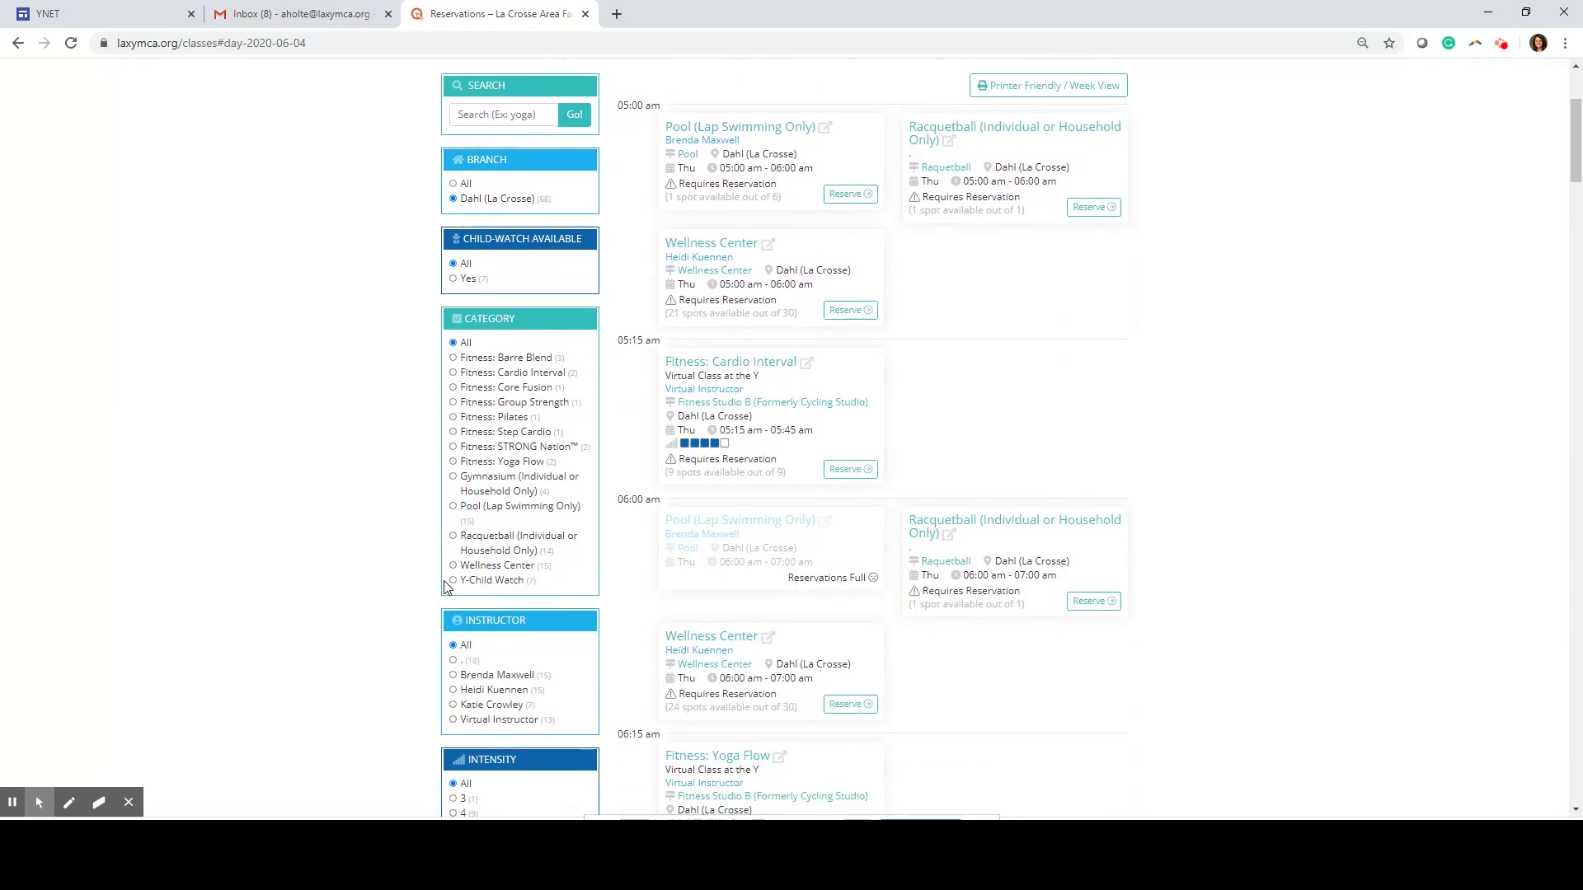
{"action": "left_click", "coordinate": [454, 567]}
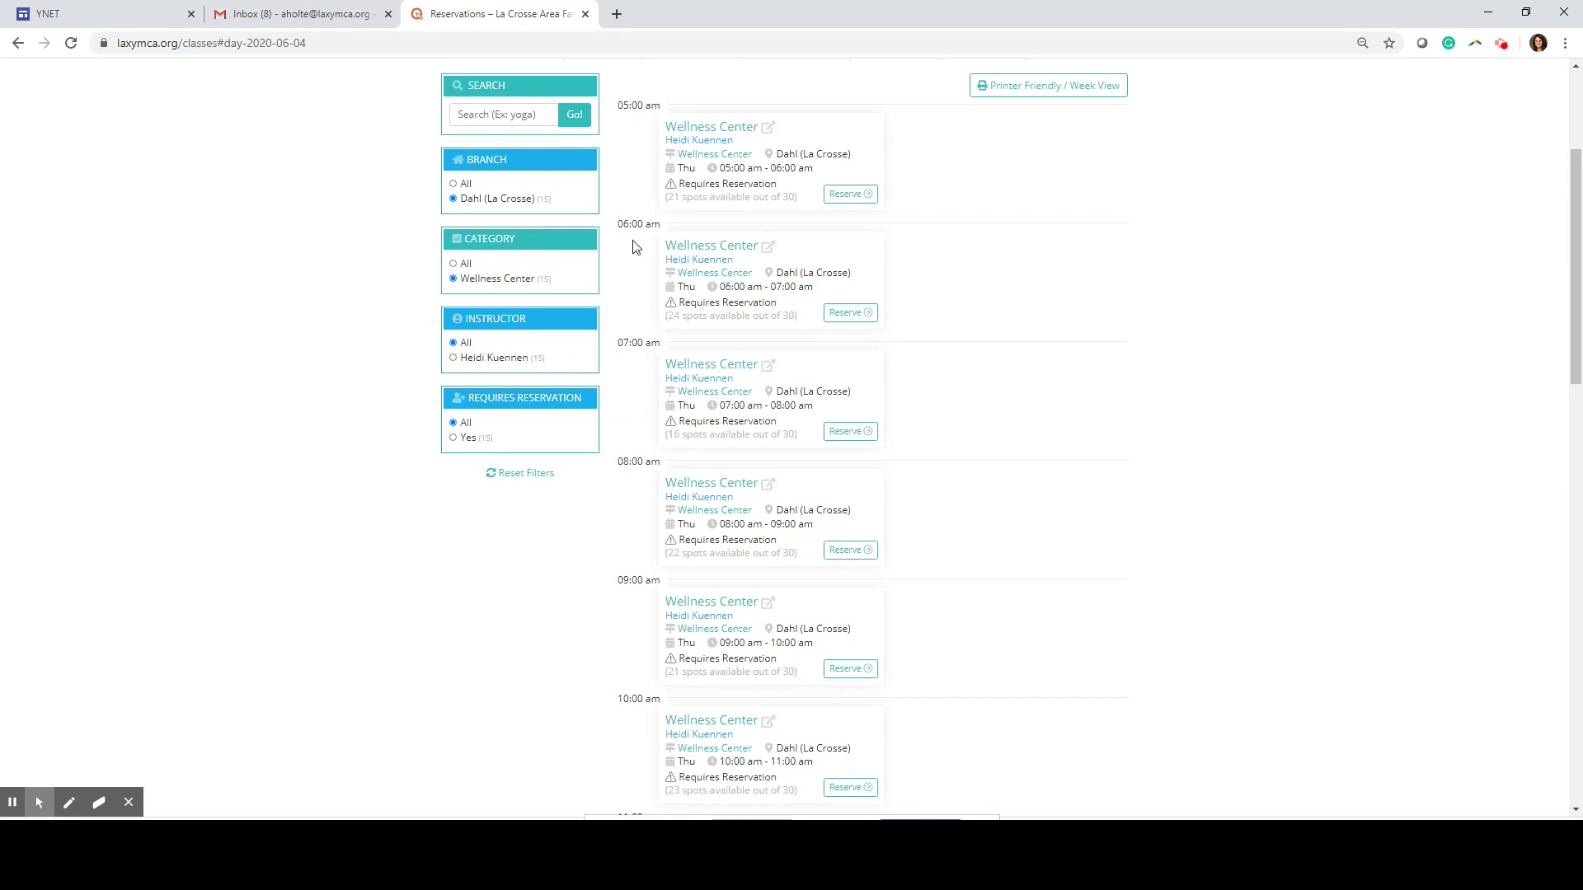
{"action": "scroll", "coordinate": [661, 445], "scroll_direction": "down", "scroll_amount": 10}
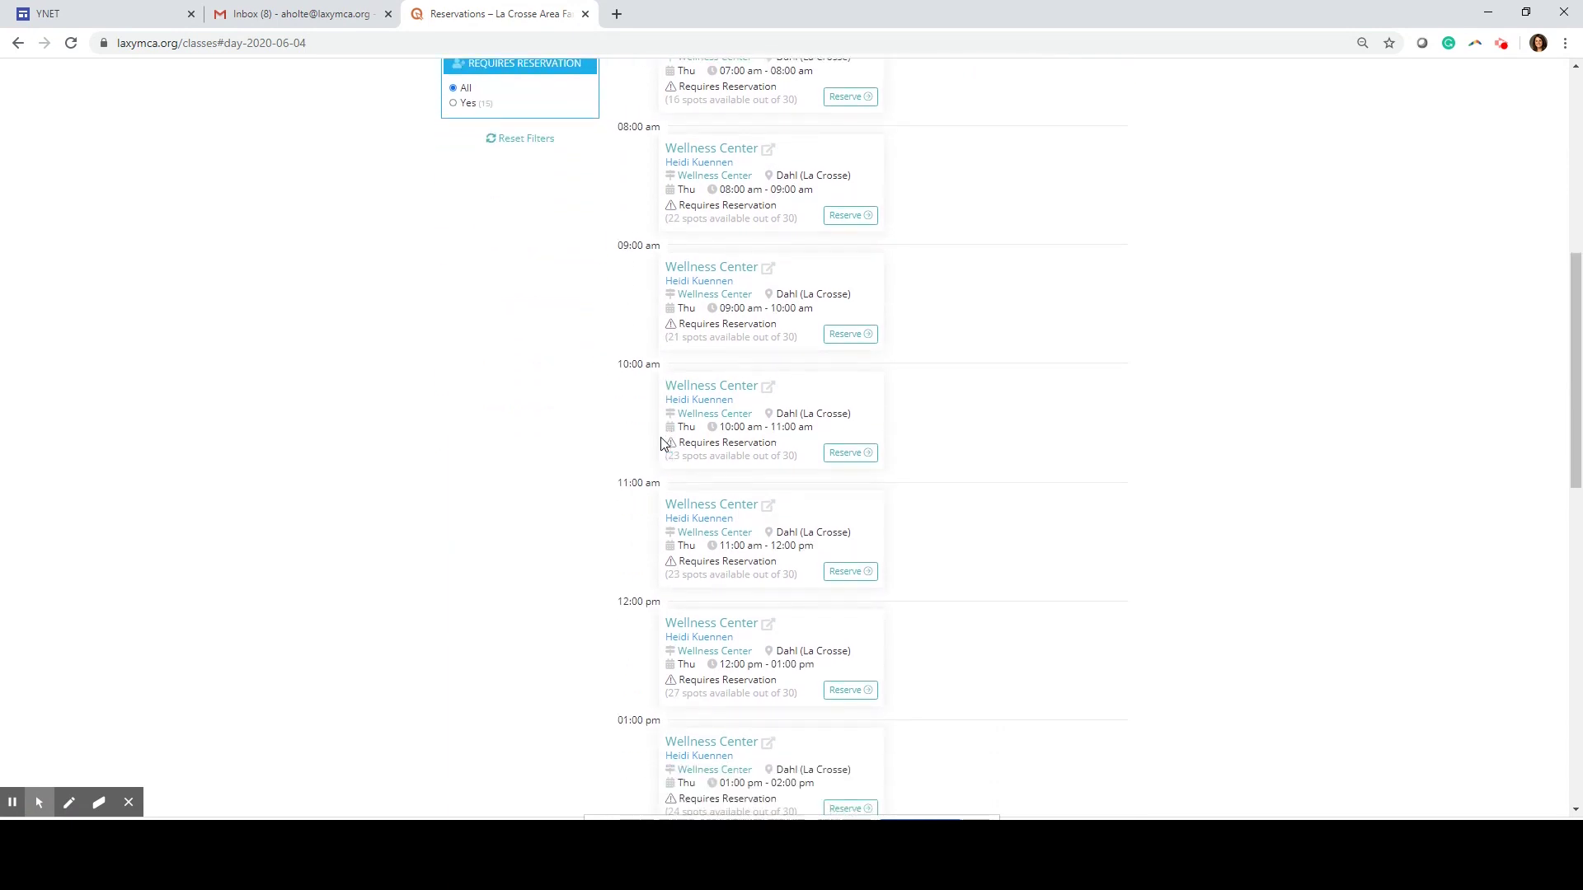
{"action": "scroll", "coordinate": [660, 445], "scroll_direction": "down", "scroll_amount": 2}
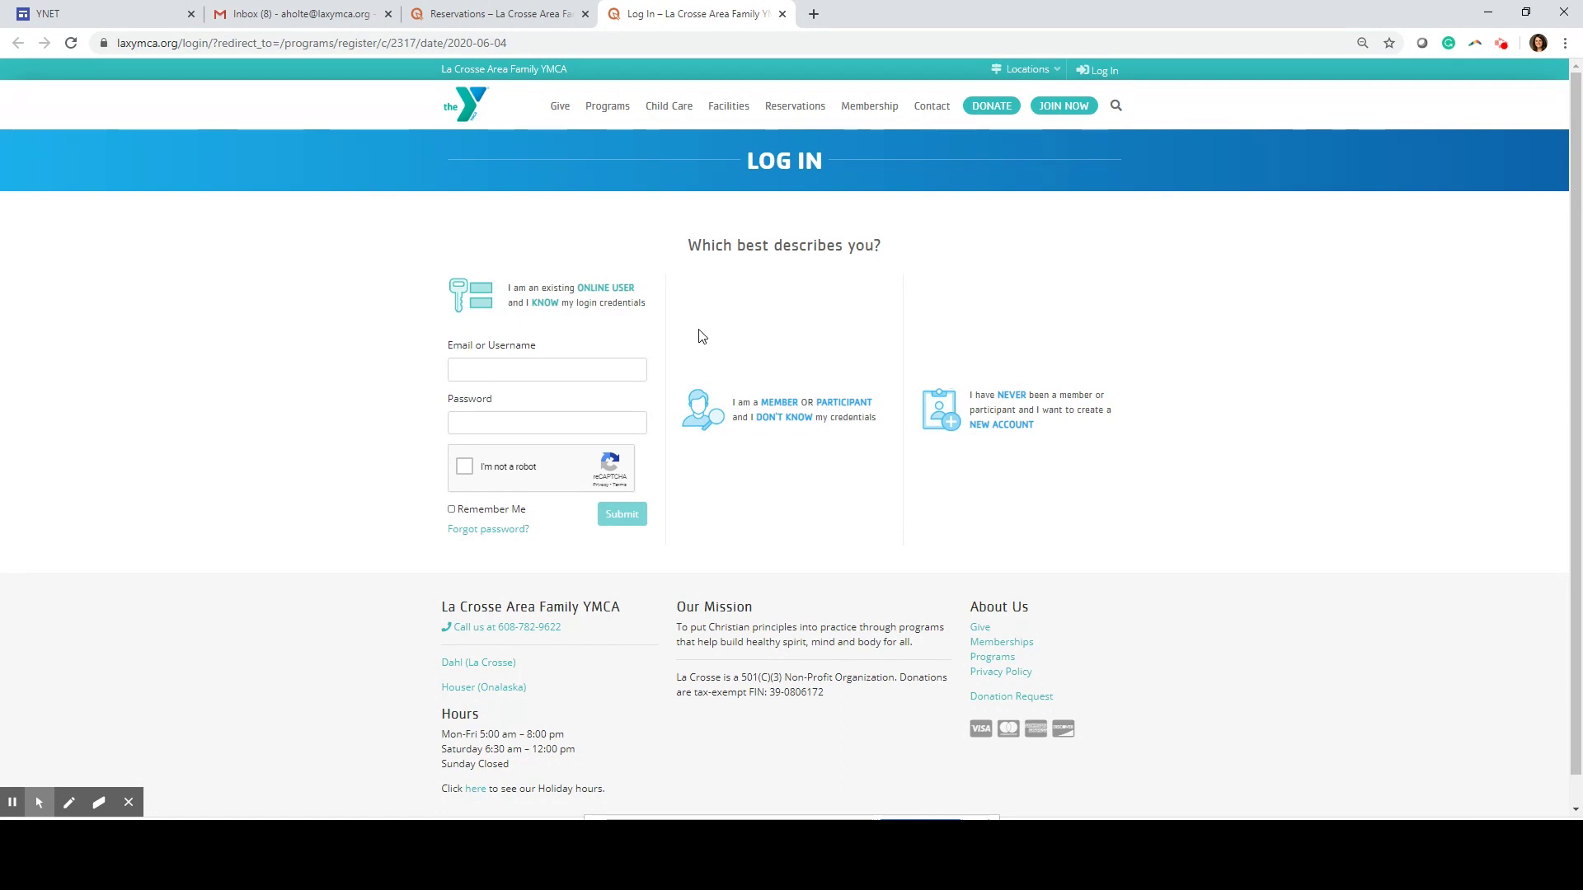
Enter the member's e-mail address and account password on the Log In page
{"action": "left_click", "coordinate": [635, 374]}
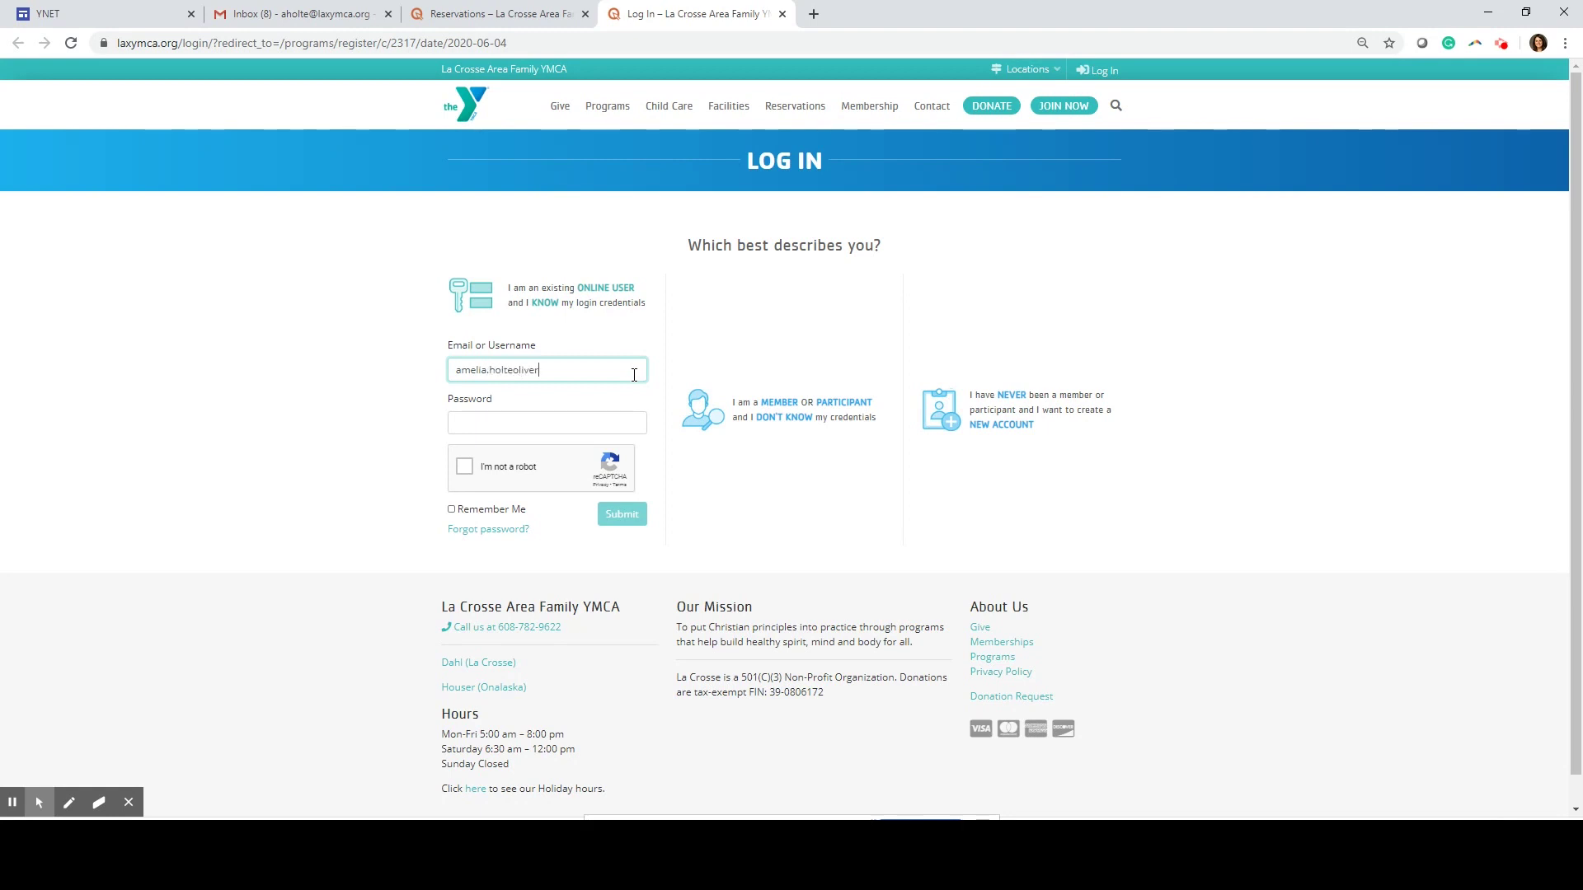
{"action": "key", "text": "Tab"}
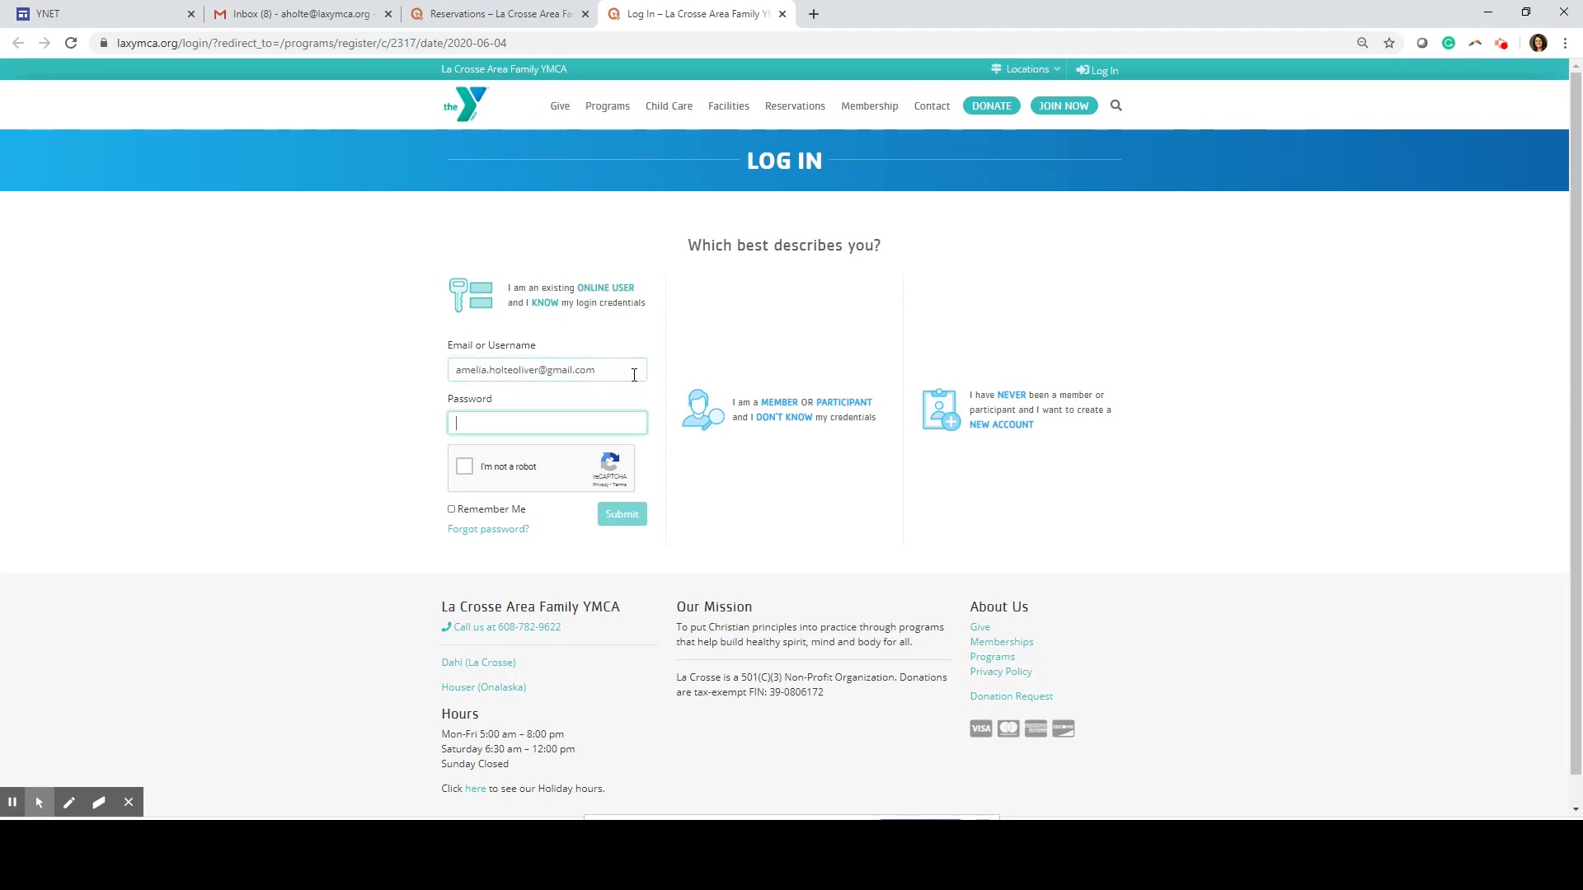
{"action": "type", "text": "***"}
Pass the not-a-robot check by selecting the three crosswalk images, then log in
{"action": "left_click", "coordinate": [464, 467]}
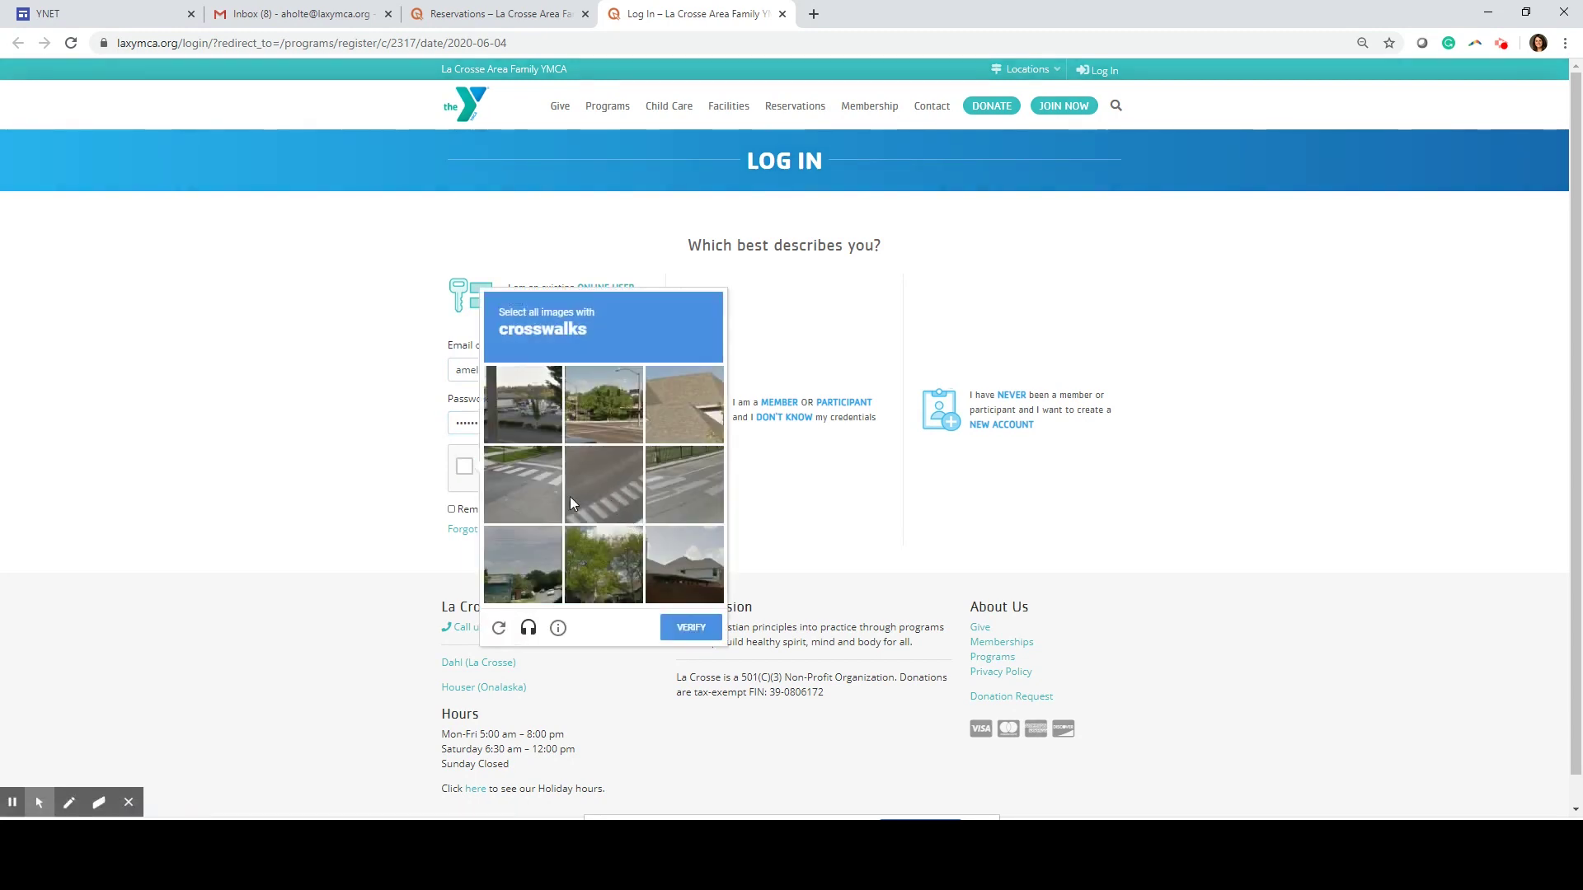
{"action": "left_click", "coordinate": [551, 498]}
{"action": "left_click", "coordinate": [606, 497]}
{"action": "left_click", "coordinate": [674, 497]}
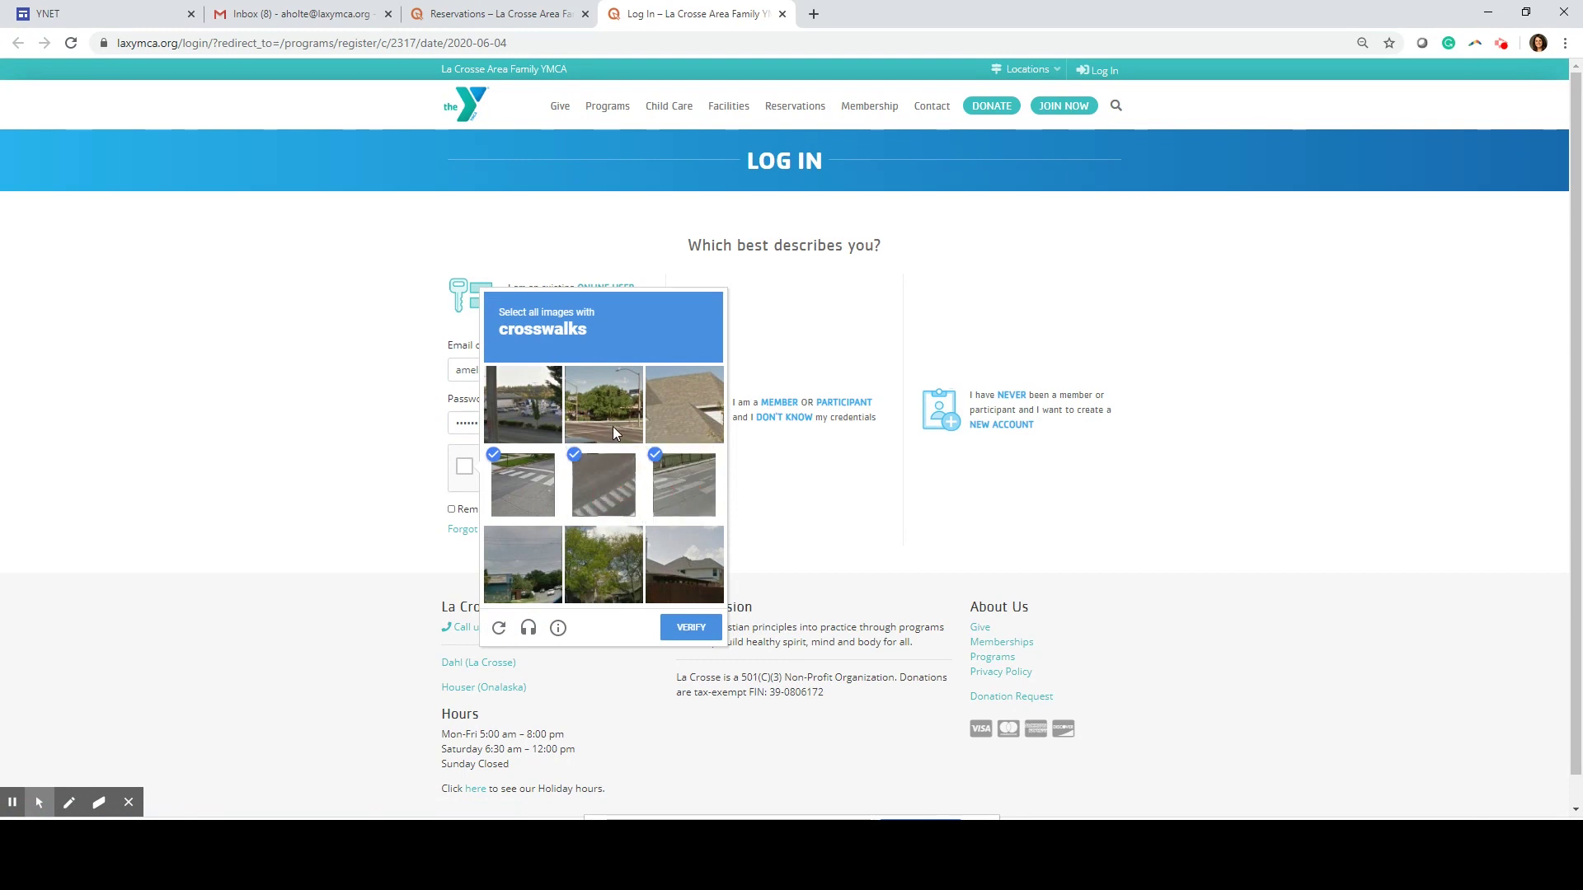
{"action": "left_click", "coordinate": [695, 628]}
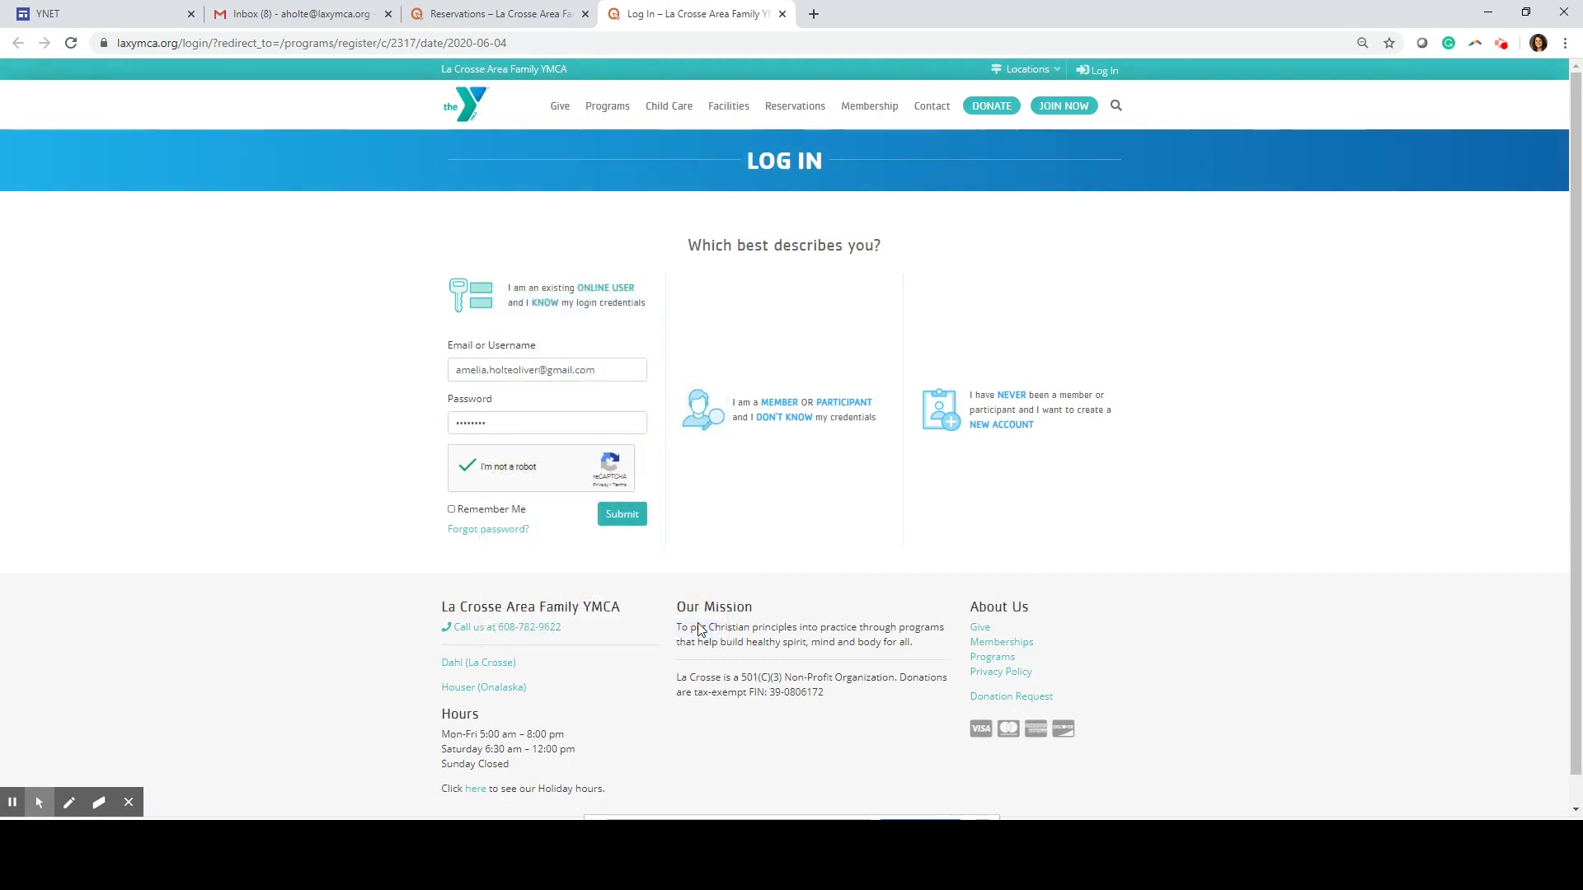
{"action": "left_click", "coordinate": [621, 514]}
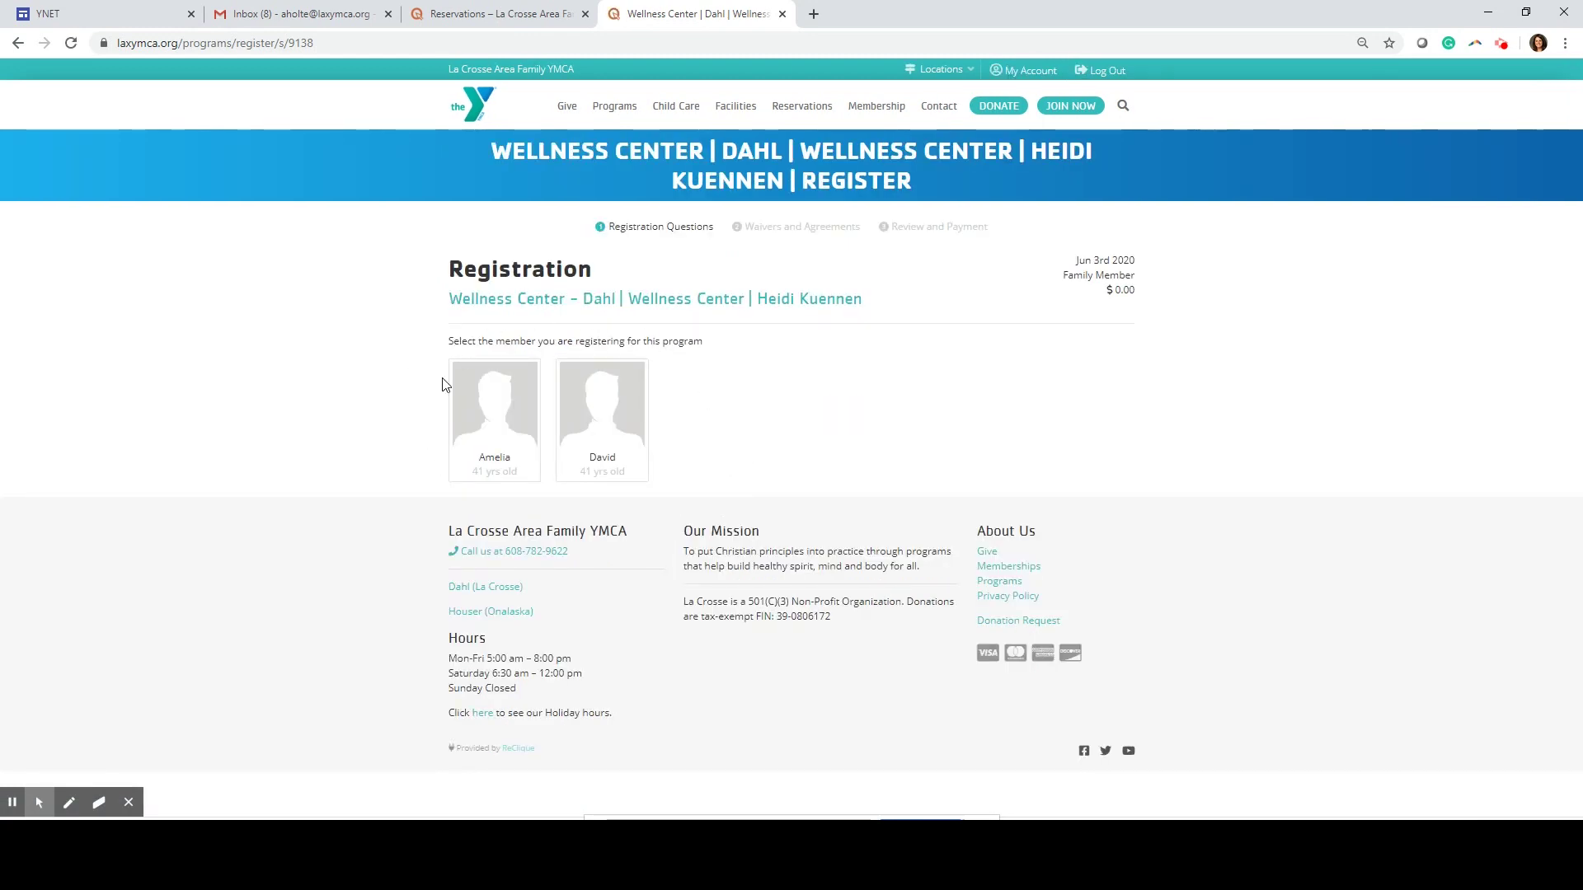
Register the main member with None for Special Health Needs / Allergies and continue to the waiver
{"action": "left_click", "coordinate": [491, 448]}
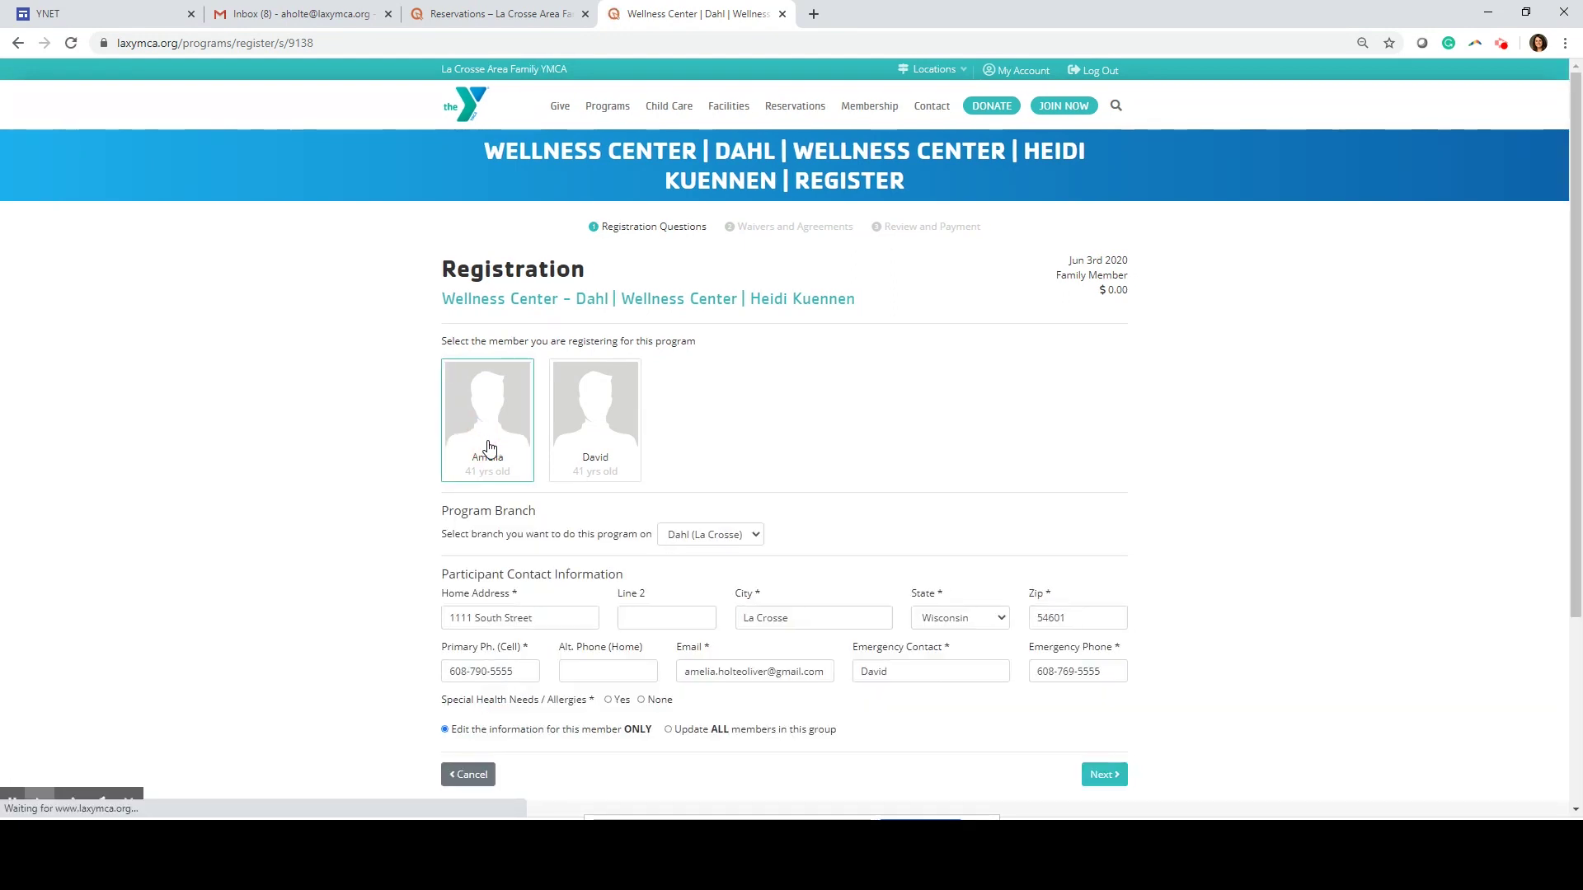
{"action": "scroll", "coordinate": [544, 371], "scroll_direction": "down", "scroll_amount": 3}
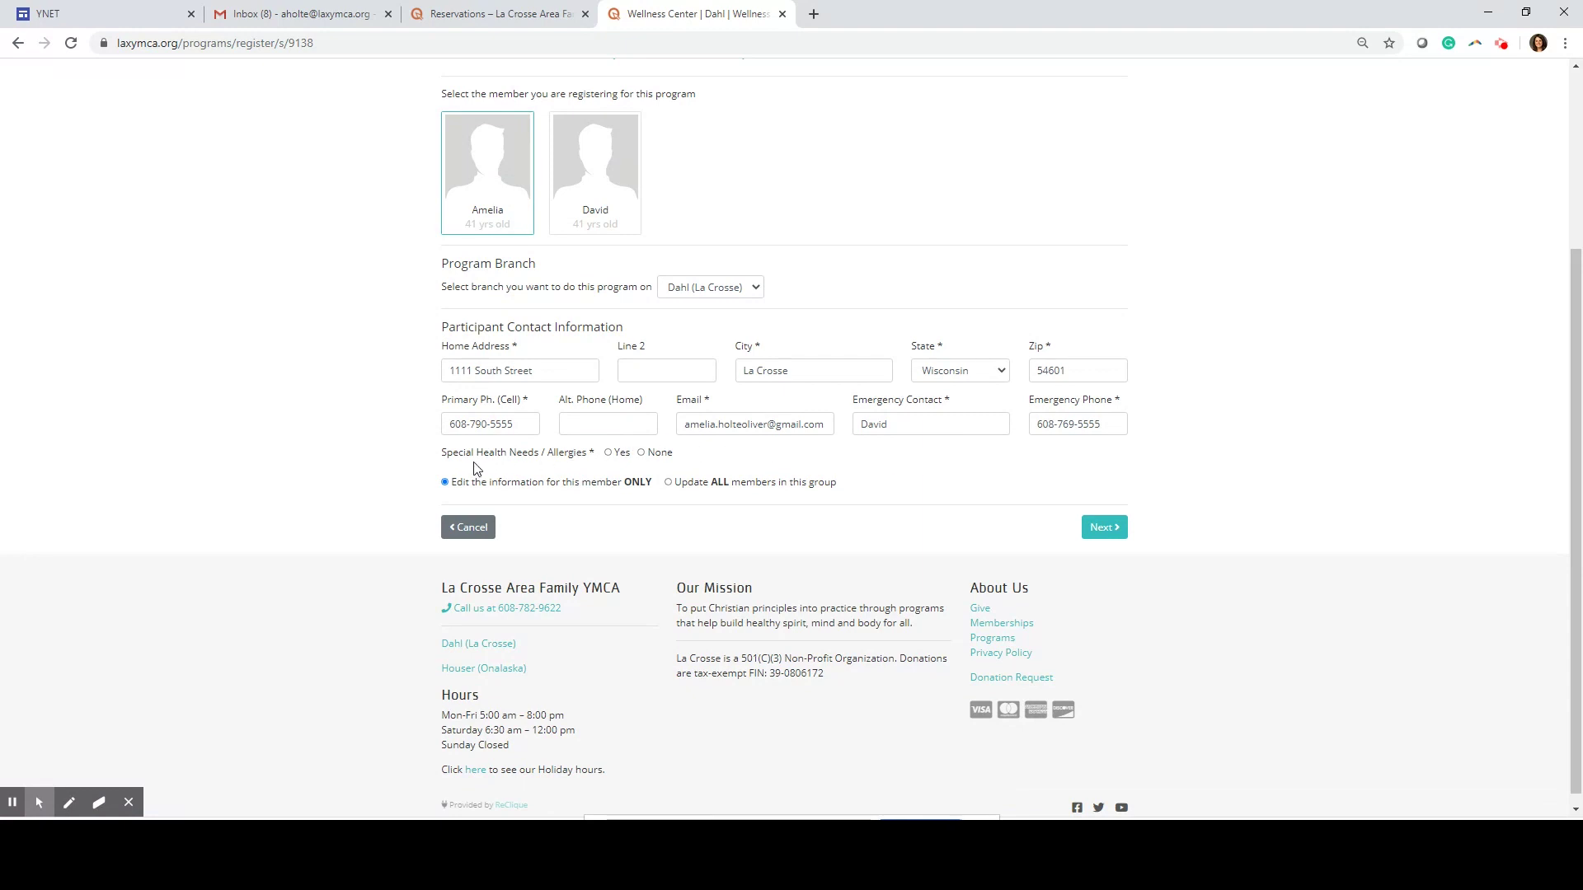
{"action": "left_click", "coordinate": [642, 453]}
{"action": "left_click", "coordinate": [642, 452]}
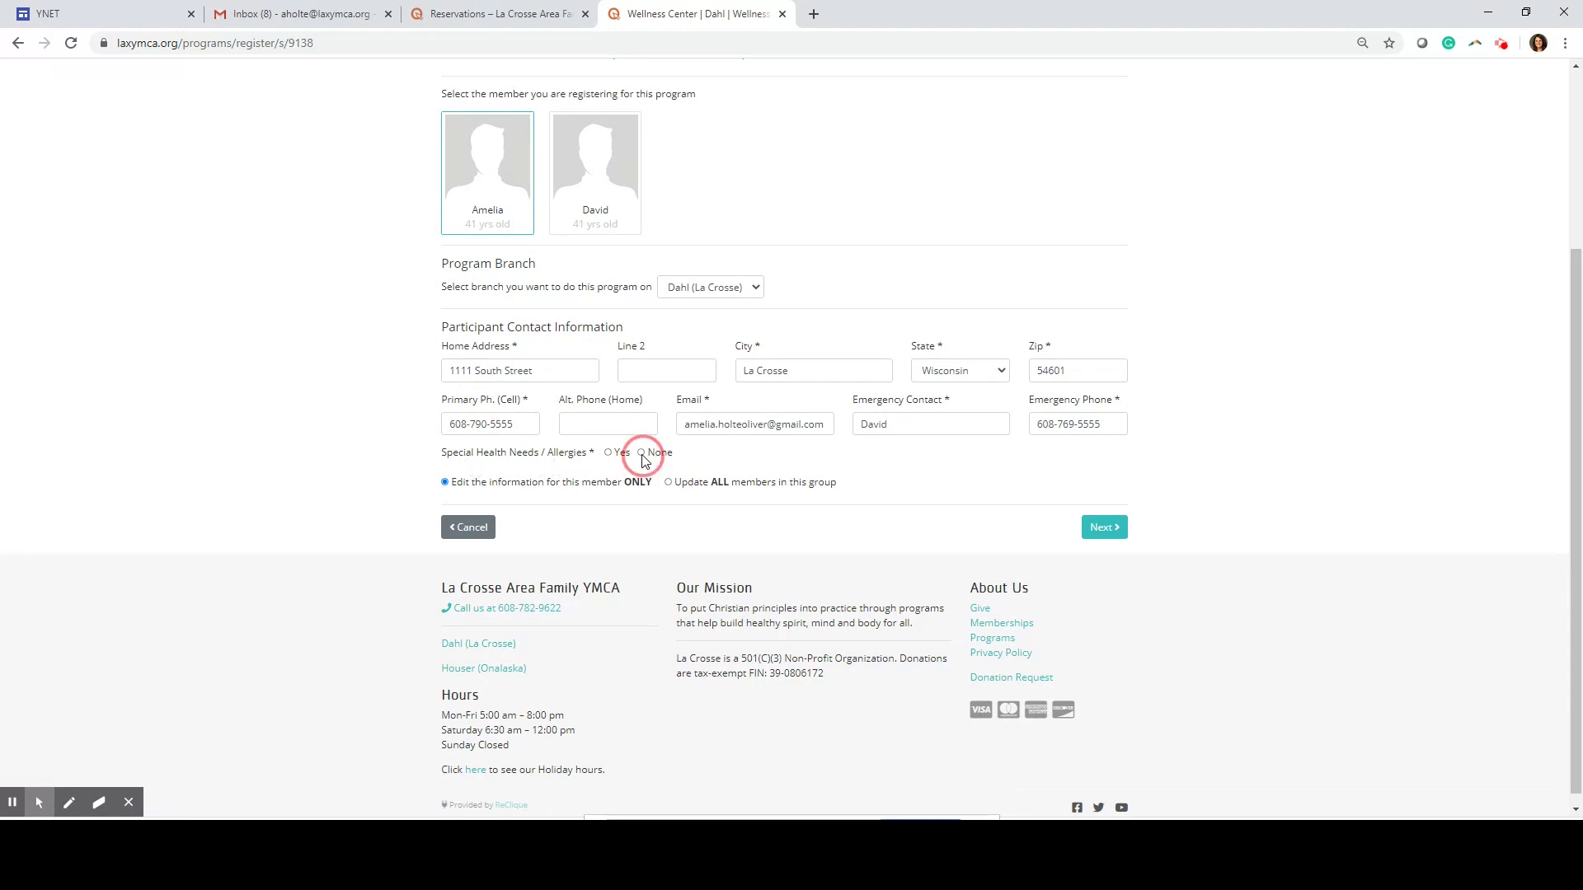
{"action": "left_click", "coordinate": [1088, 536]}
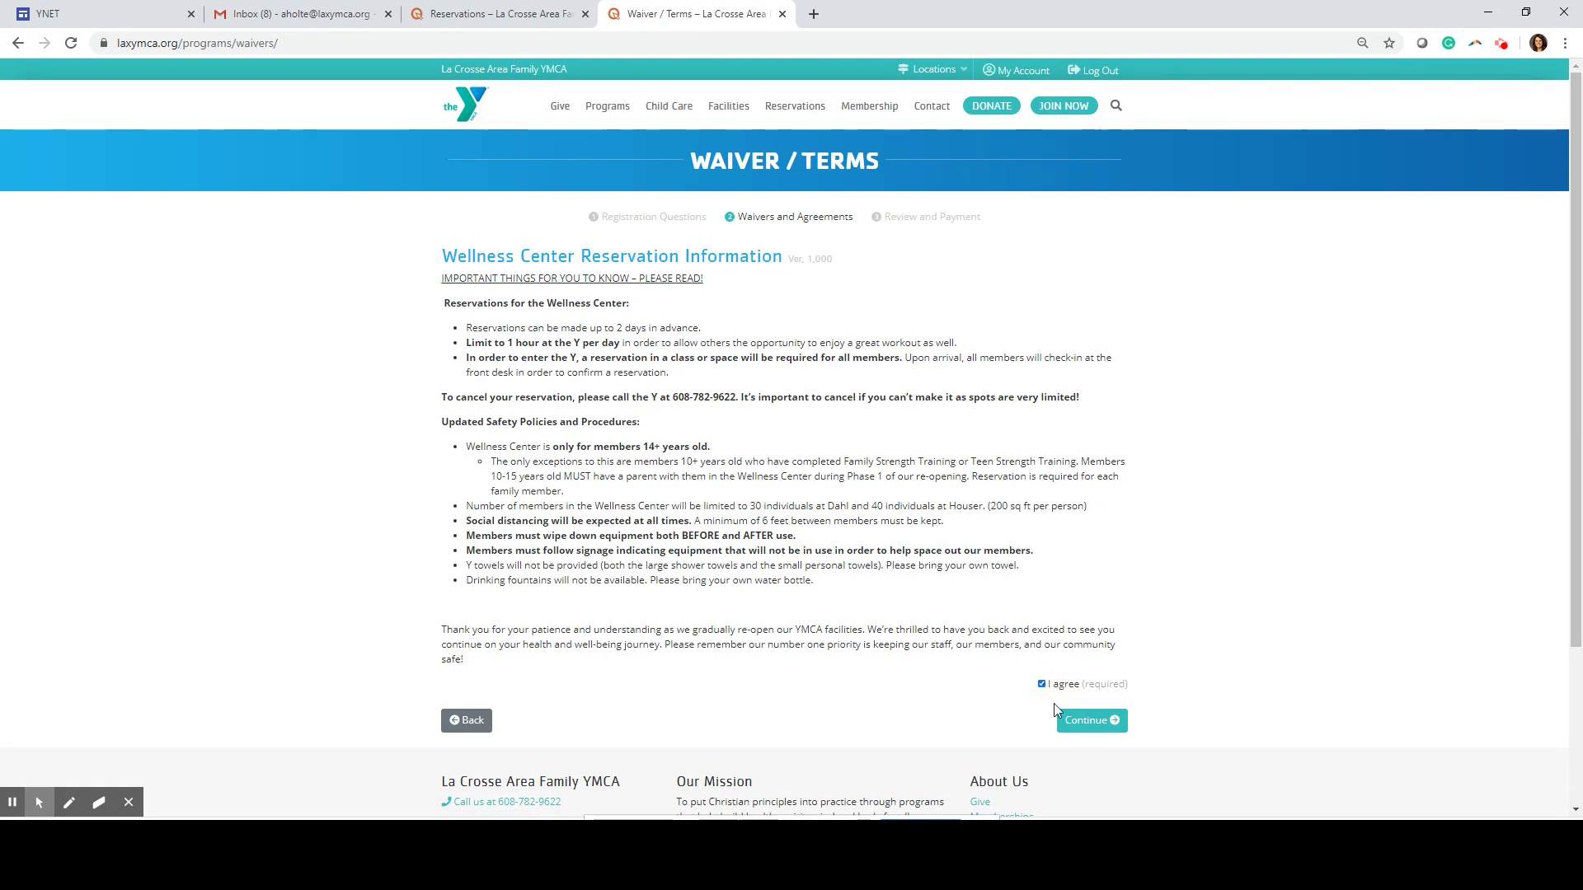
Accept the Wellness Center waiver and continue to the 0.00 Payment page
{"action": "left_click", "coordinate": [1087, 721]}
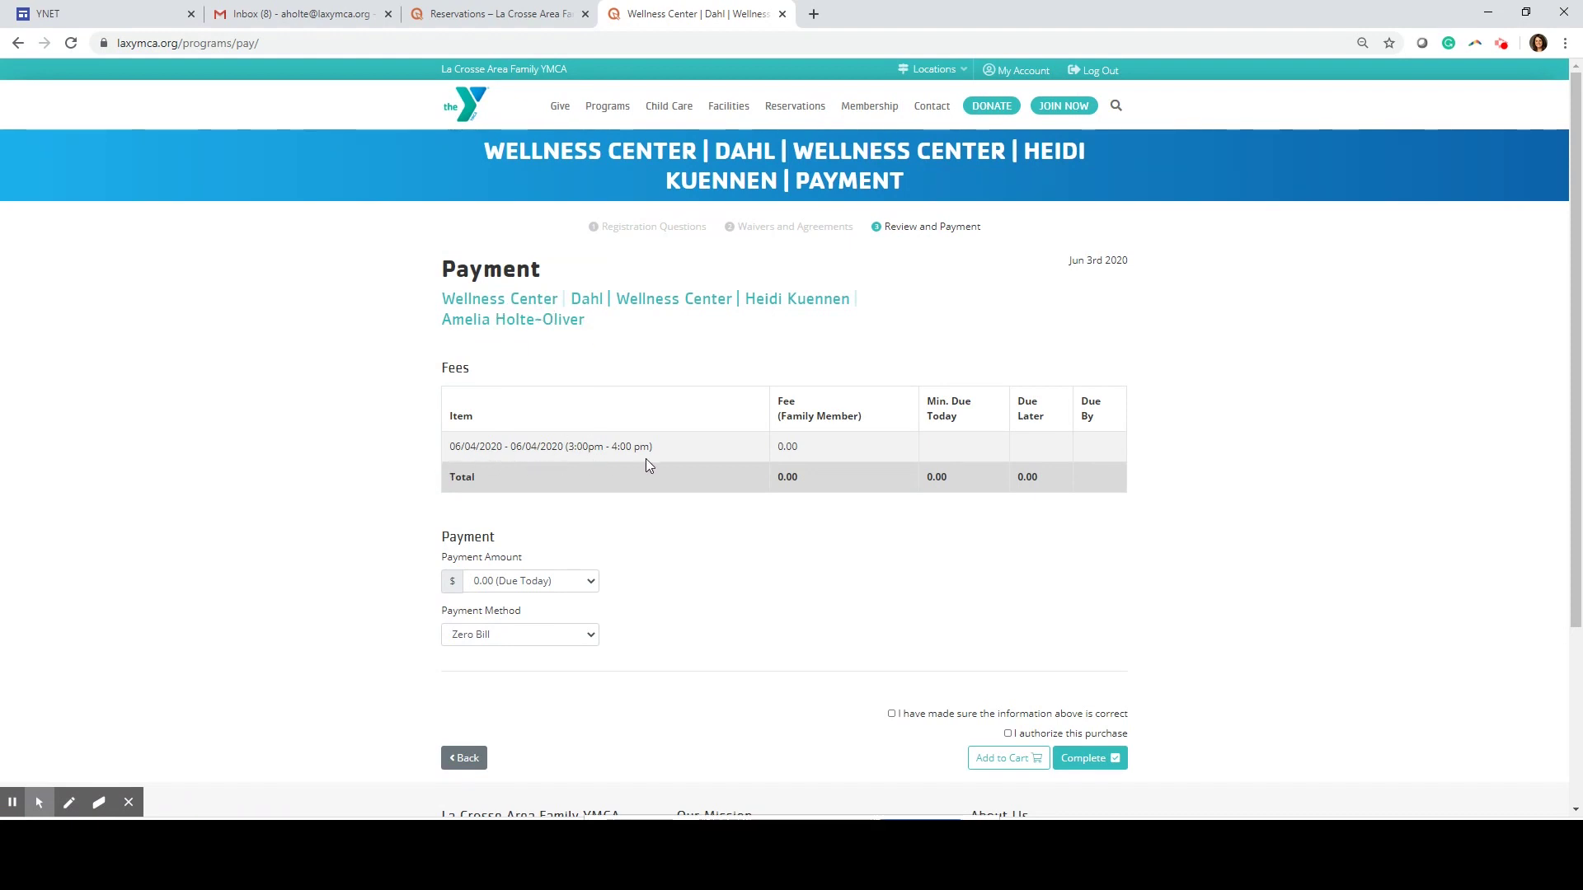
Confirm the details, authorize the 0.00 Zero Bill purchase, and complete the main member's registration
{"action": "left_click", "coordinate": [891, 714]}
{"action": "left_click", "coordinate": [1009, 734]}
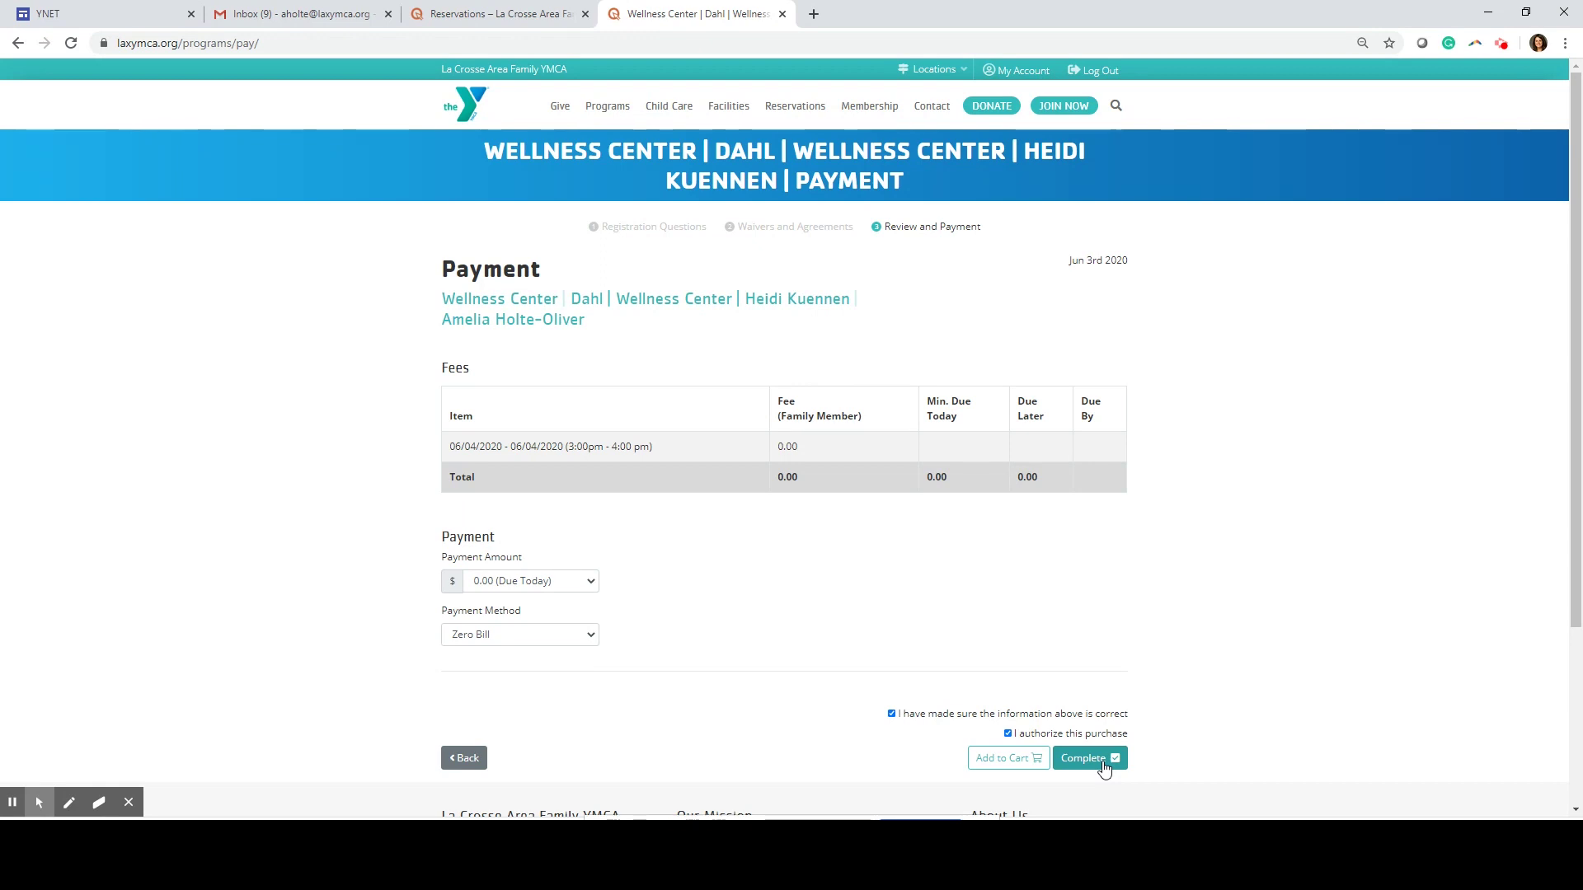
{"action": "left_click", "coordinate": [1104, 768]}
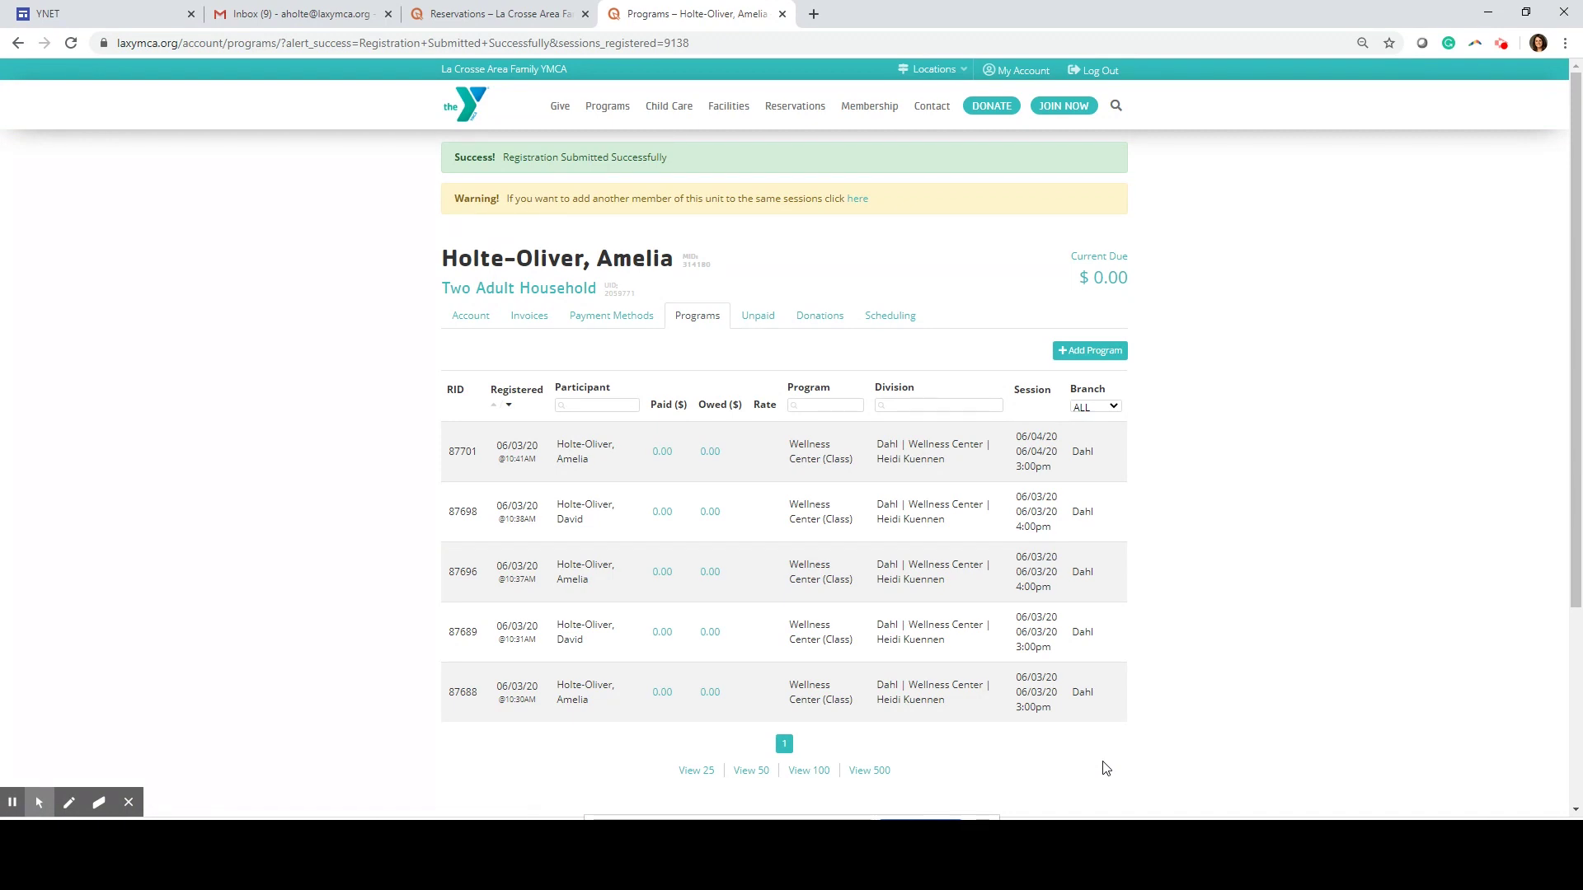
Add the spouse to the June 4 3:00pm session with no health needs and accept the waiver
{"action": "left_click", "coordinate": [859, 204]}
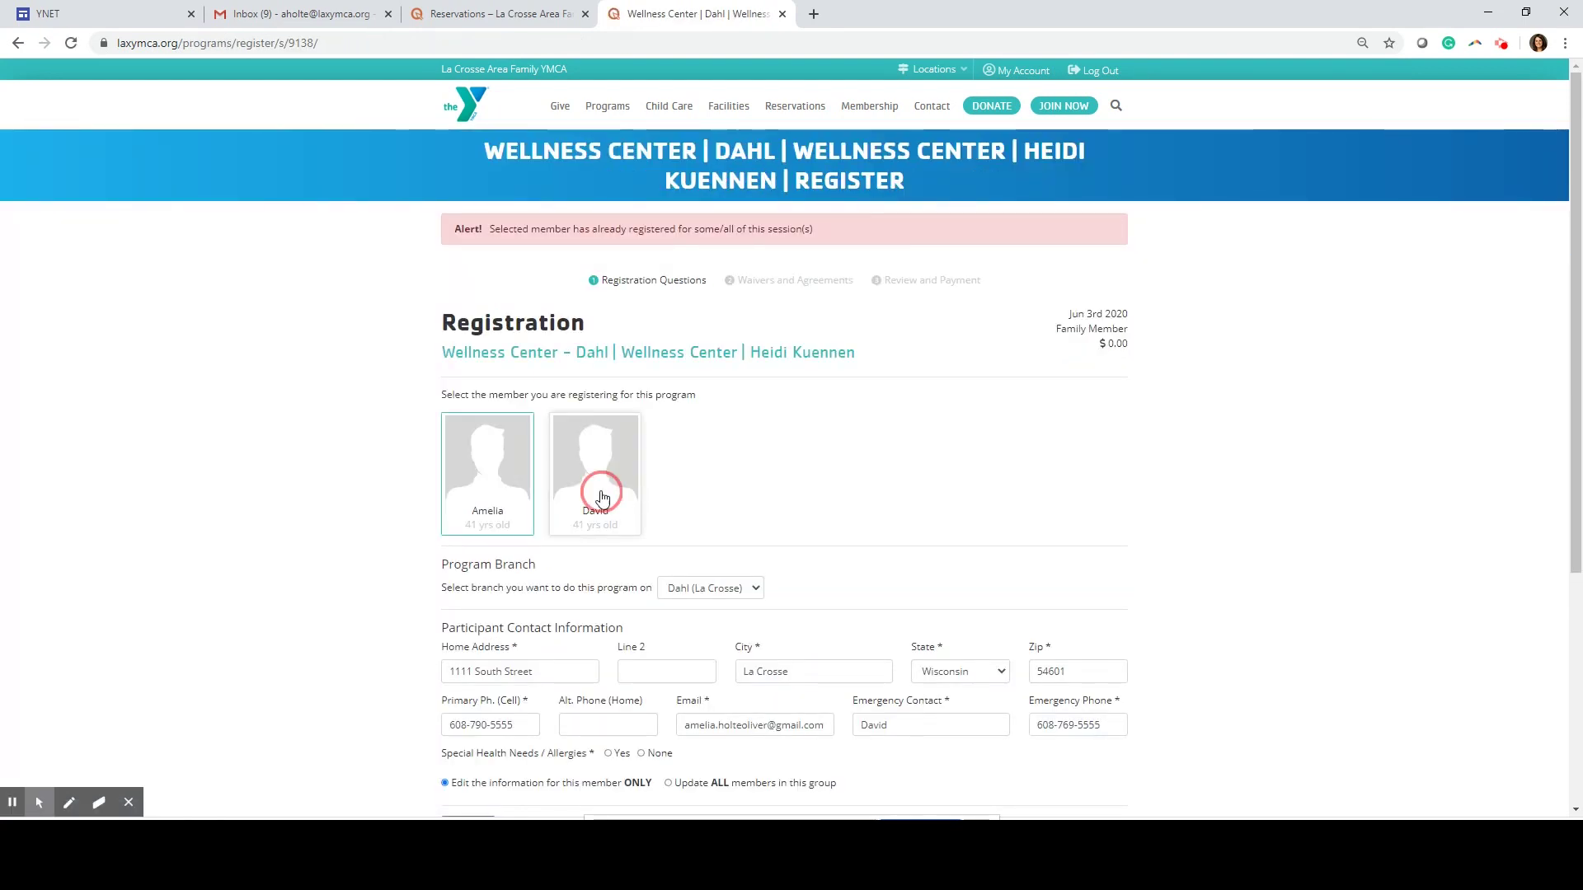
{"action": "left_click", "coordinate": [602, 499]}
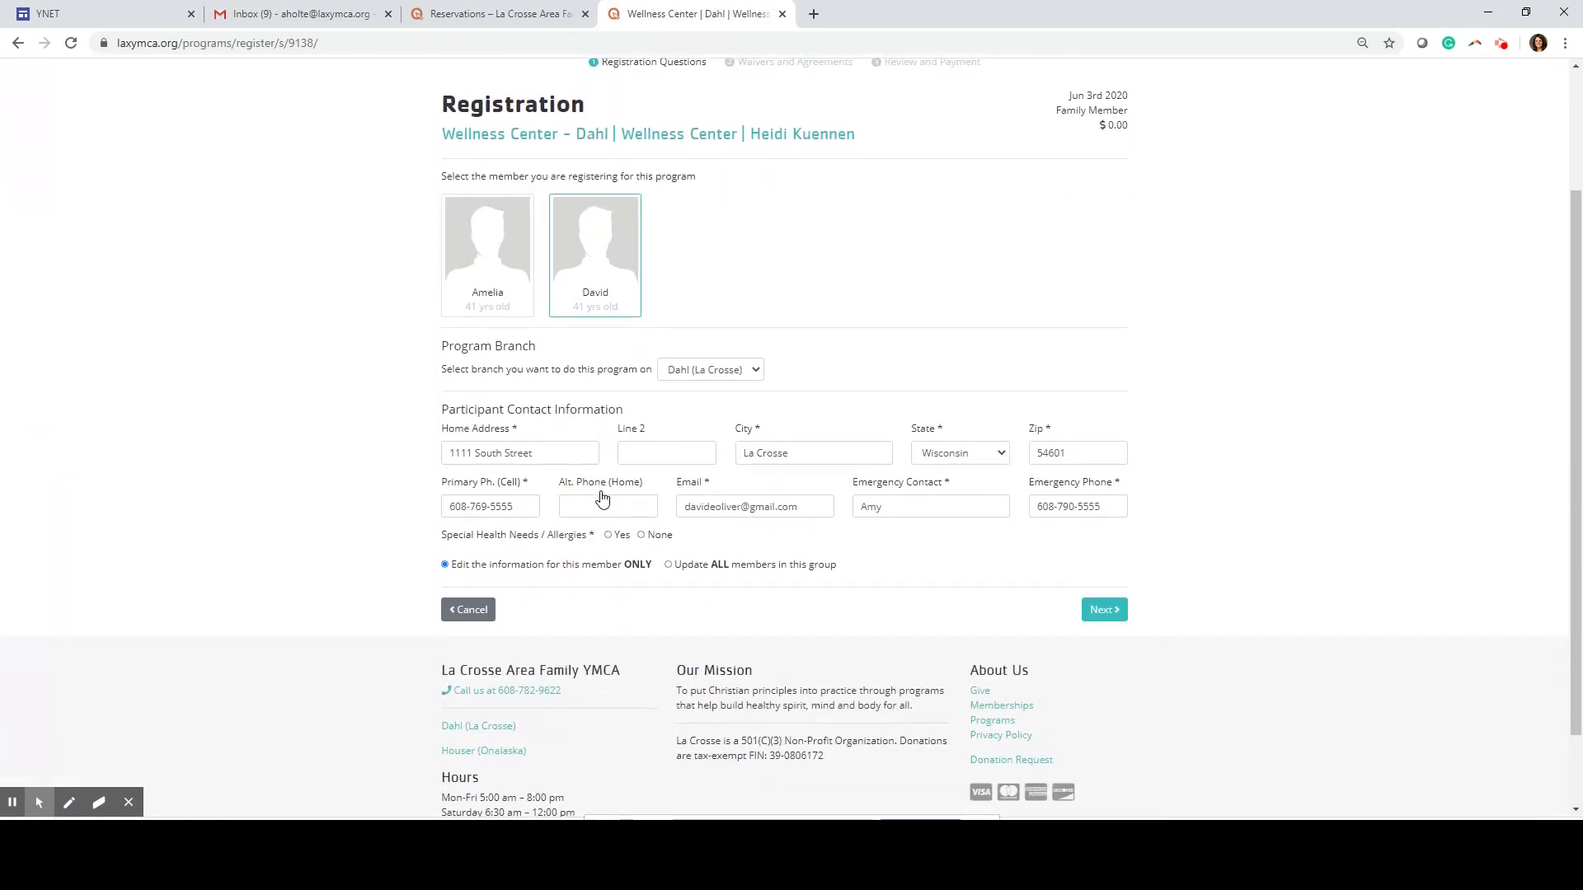
{"action": "scroll", "coordinate": [601, 498], "scroll_direction": "down", "scroll_amount": 3}
{"action": "left_click", "coordinate": [641, 535]}
{"action": "left_click", "coordinate": [1094, 618]}
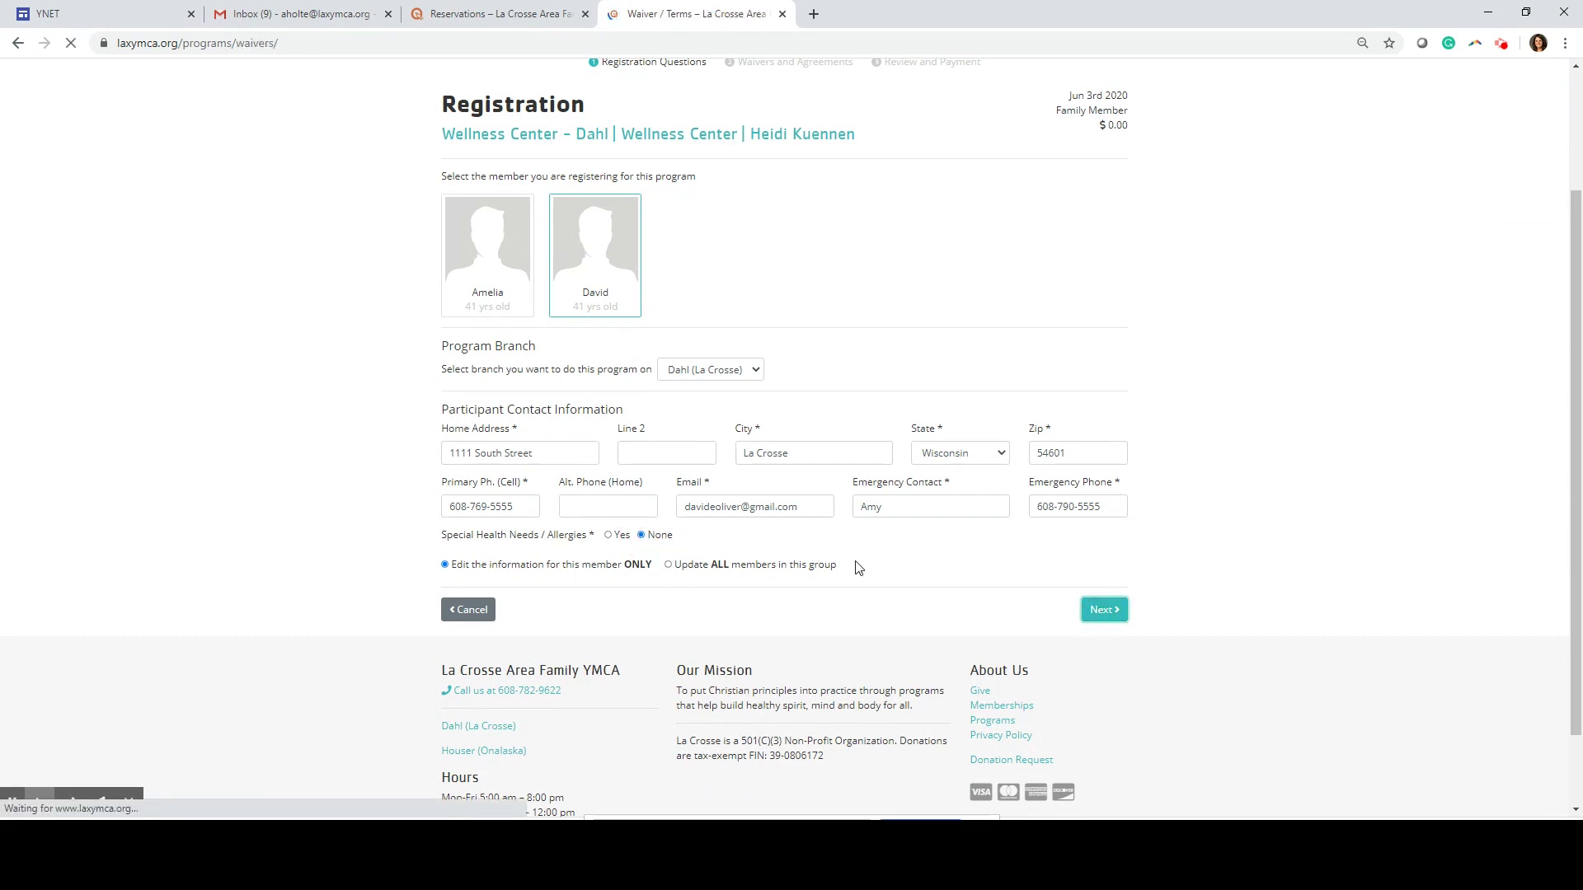
{"action": "left_click", "coordinate": [1043, 521]}
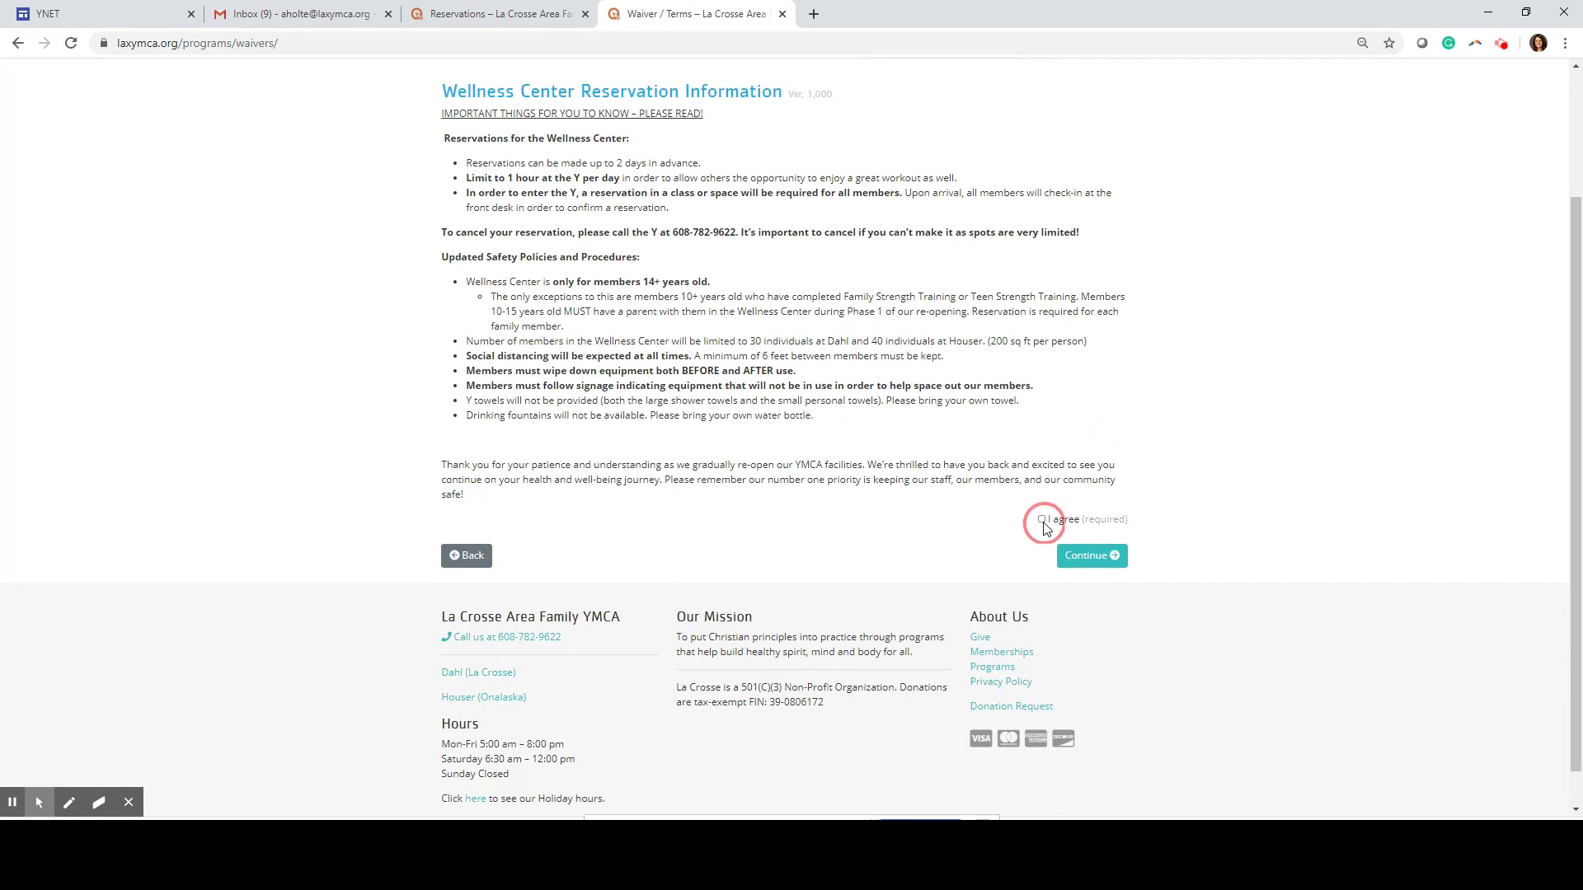
{"action": "left_click", "coordinate": [1090, 554]}
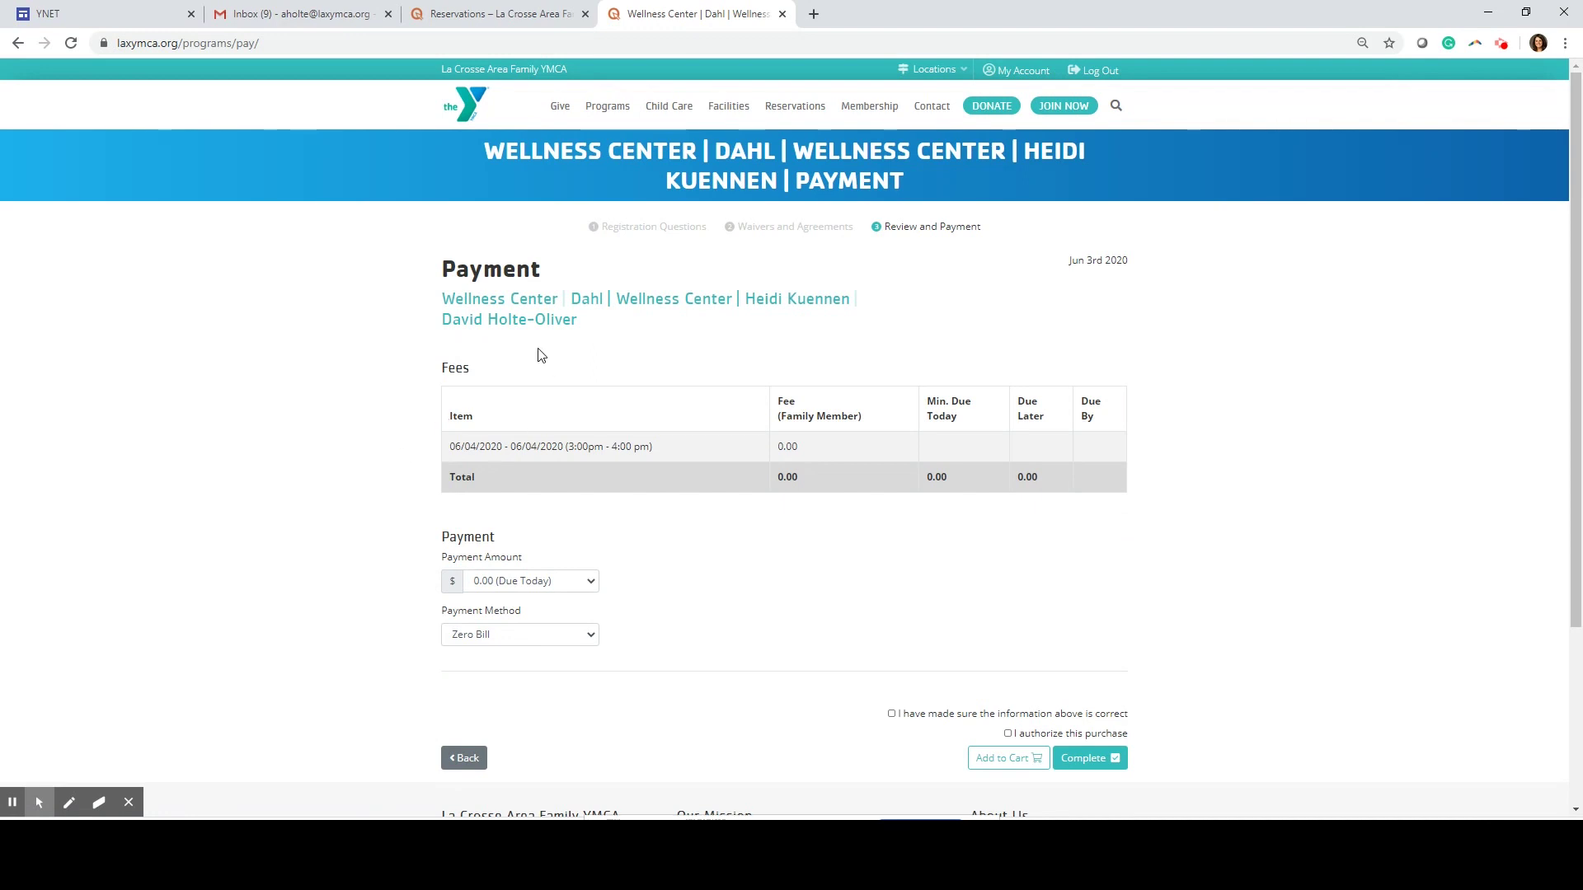
Confirm and authorize the spouse's 0.00 payment, then complete his registration
{"action": "left_click", "coordinate": [891, 714]}
{"action": "left_click", "coordinate": [1008, 734]}
{"action": "left_click", "coordinate": [1105, 763]}
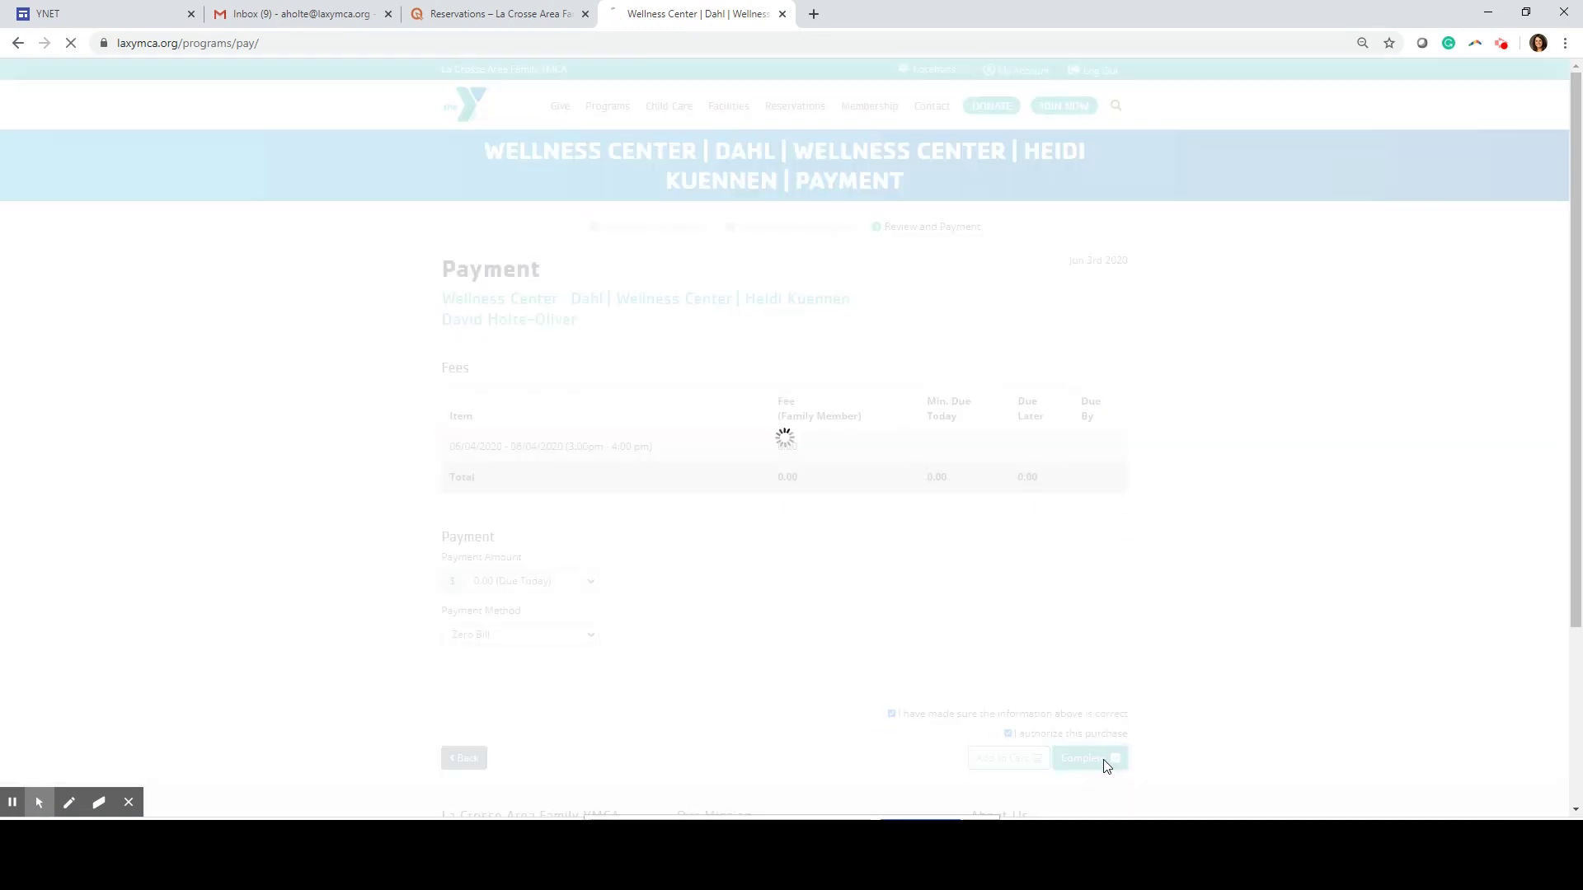